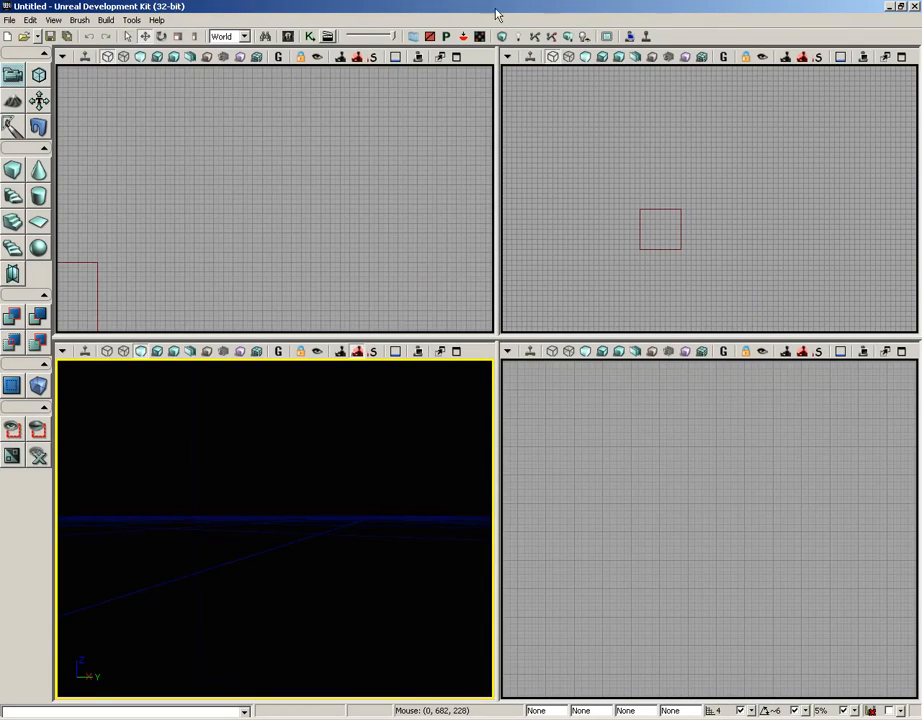
- Open the Content Browser and inspect the fire_2x2 and smoke_2x2 textures of the ParticleDemo package
{"action": "left_click", "coordinate": [289, 36]}
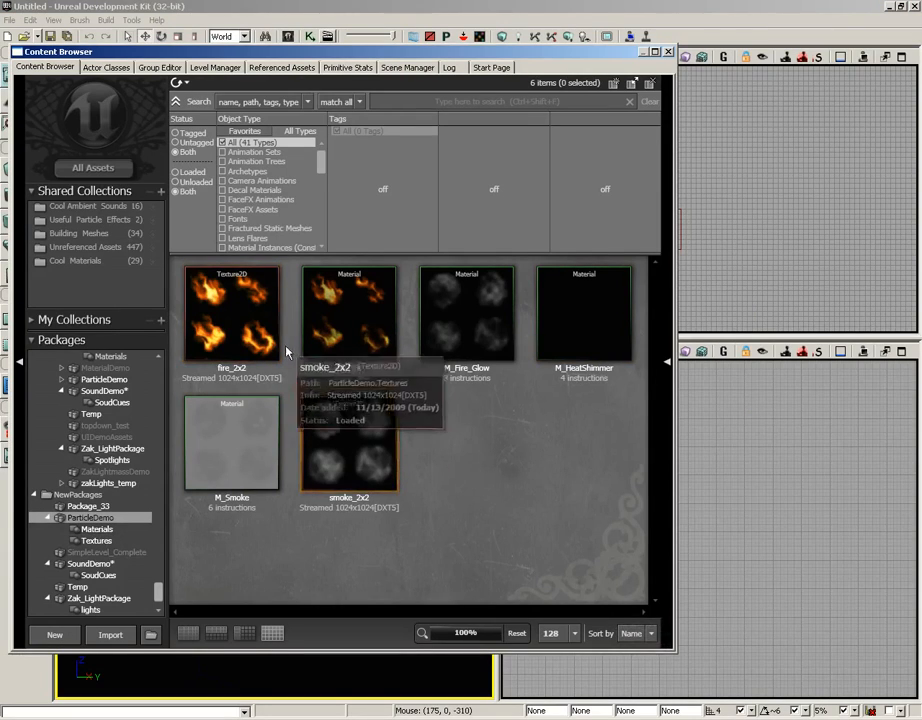
{"action": "double_click", "coordinate": [230, 310]}
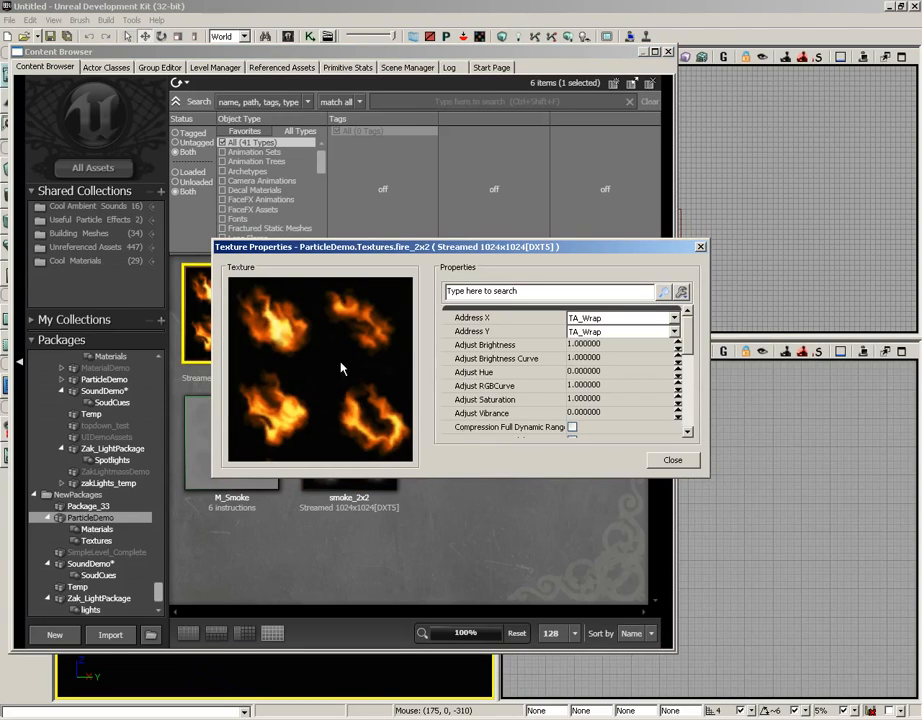
{"action": "left_click", "coordinate": [701, 248]}
{"action": "left_click", "coordinate": [352, 306]}
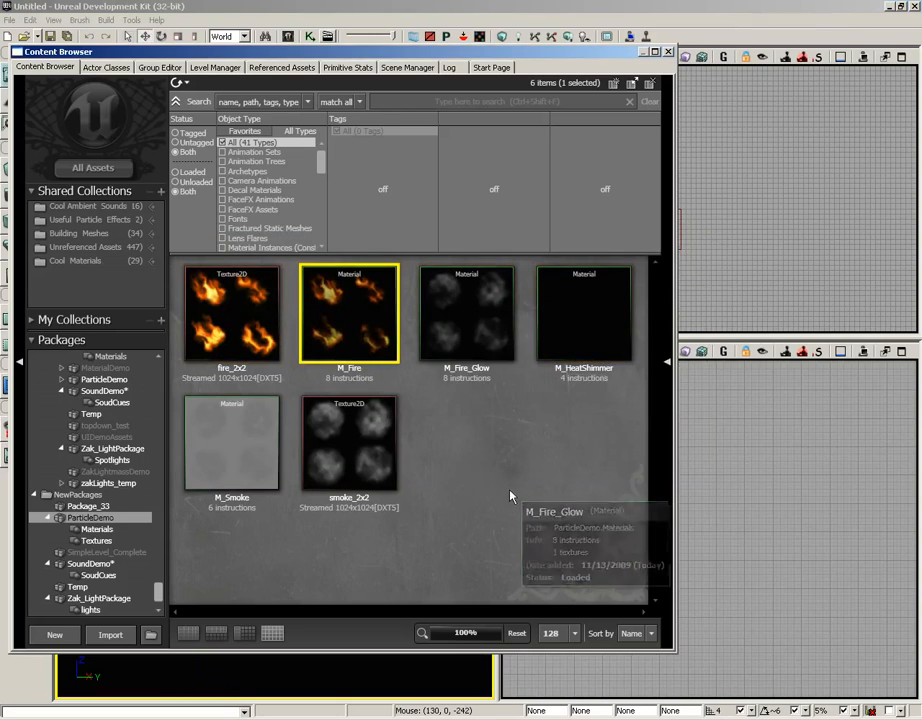
{"action": "left_click", "coordinate": [365, 455]}
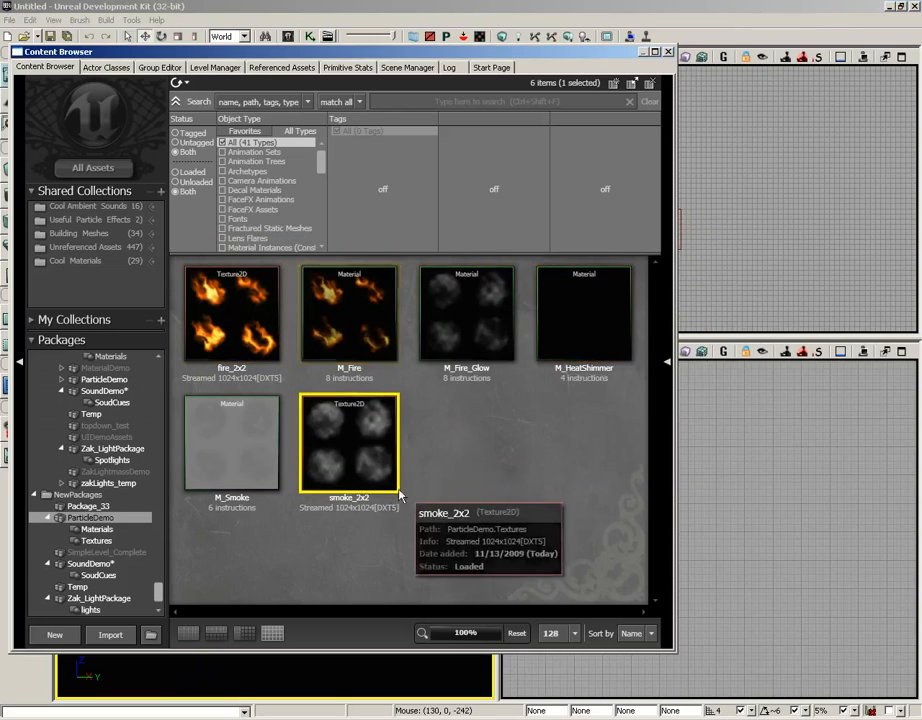
{"action": "double_click", "coordinate": [360, 457]}
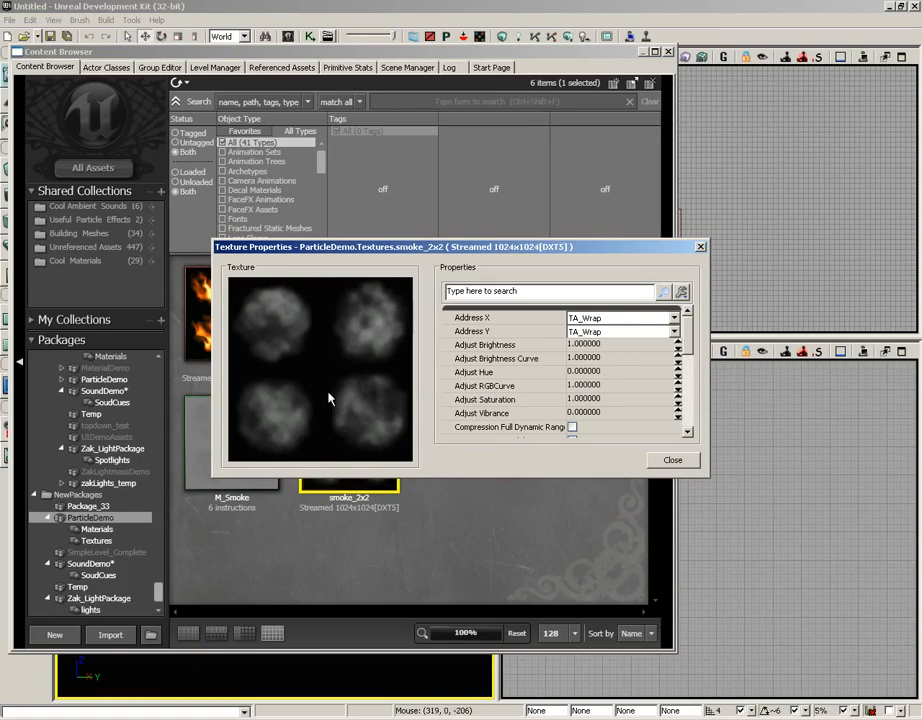
{"action": "left_click", "coordinate": [701, 248]}
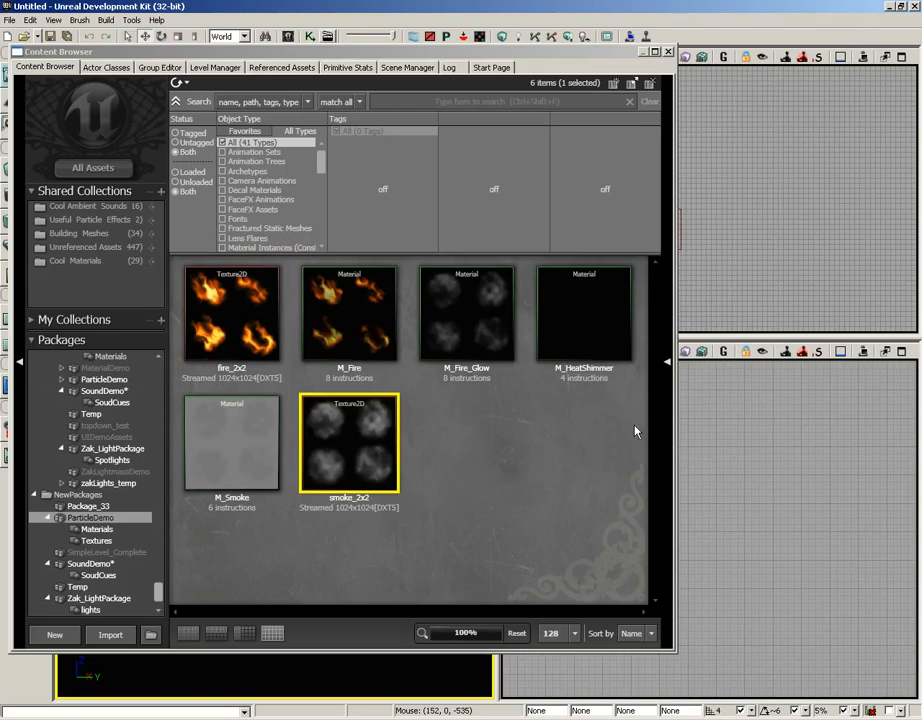
- Open the M_Fire material for editing and show its preview on a flat plane
{"action": "left_click", "coordinate": [350, 330]}
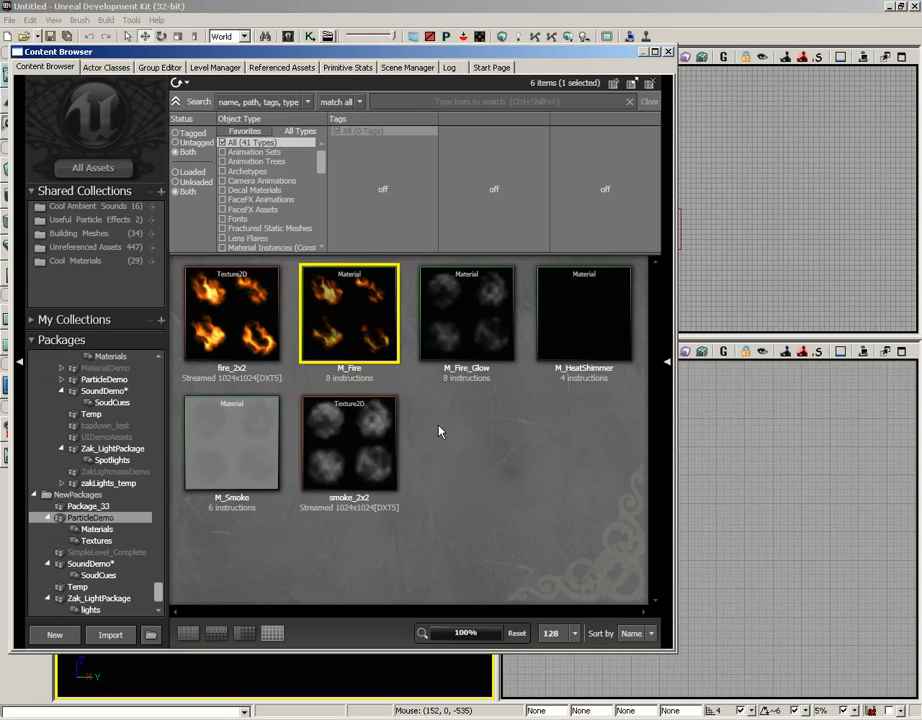
{"action": "double_click", "coordinate": [360, 326]}
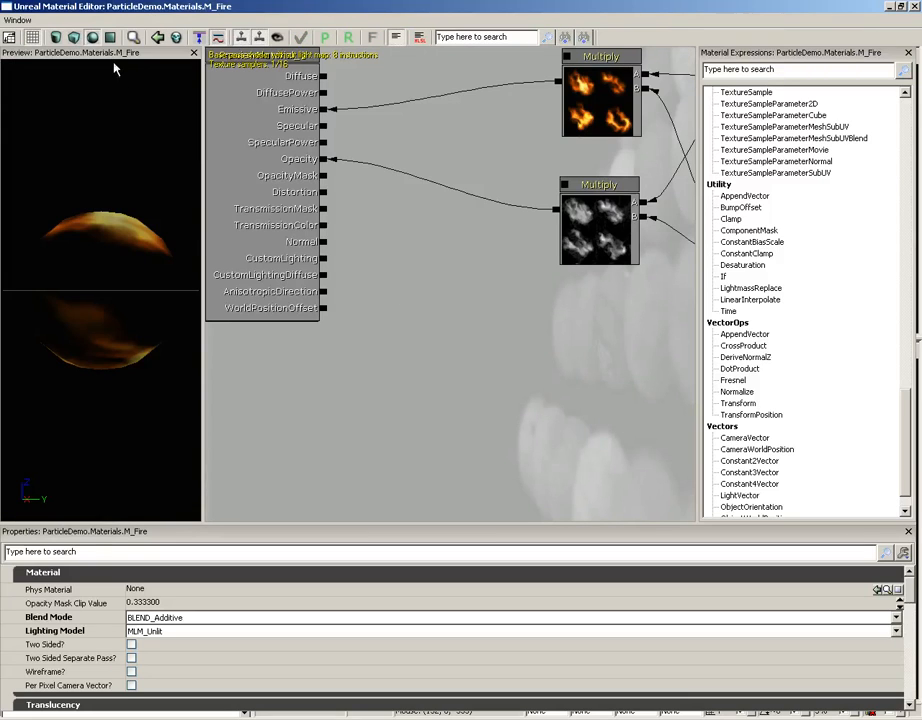
{"action": "left_click", "coordinate": [113, 40]}
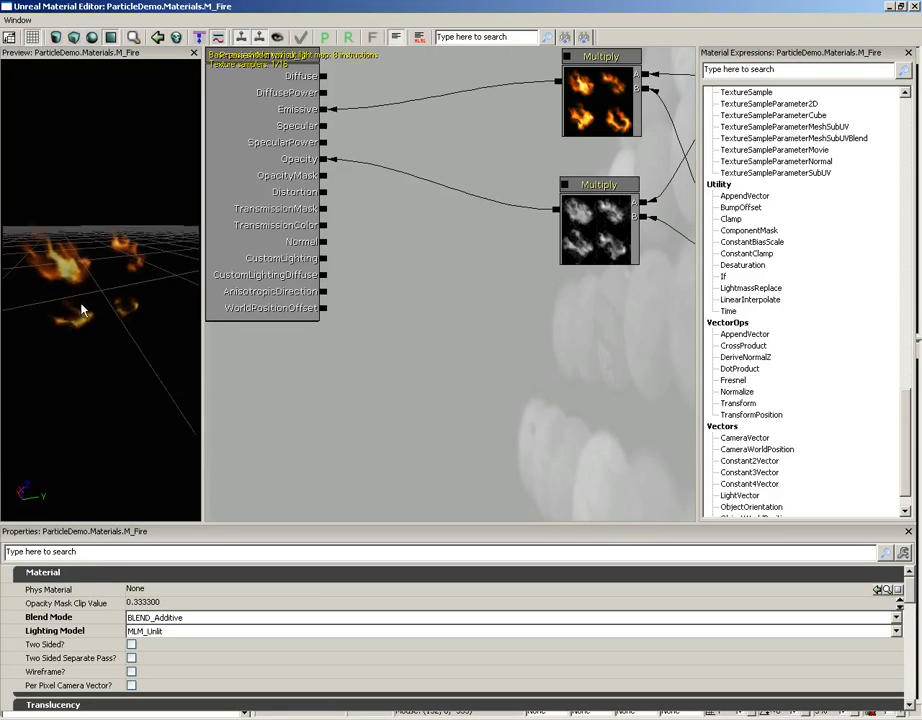
- Examine M_Fire's blend mode, lighting model and particle usage flags, widening the property name column to read them fully
{"action": "left_click_drag", "start_coordinate": [430, 249], "coordinate": [475, 287]}
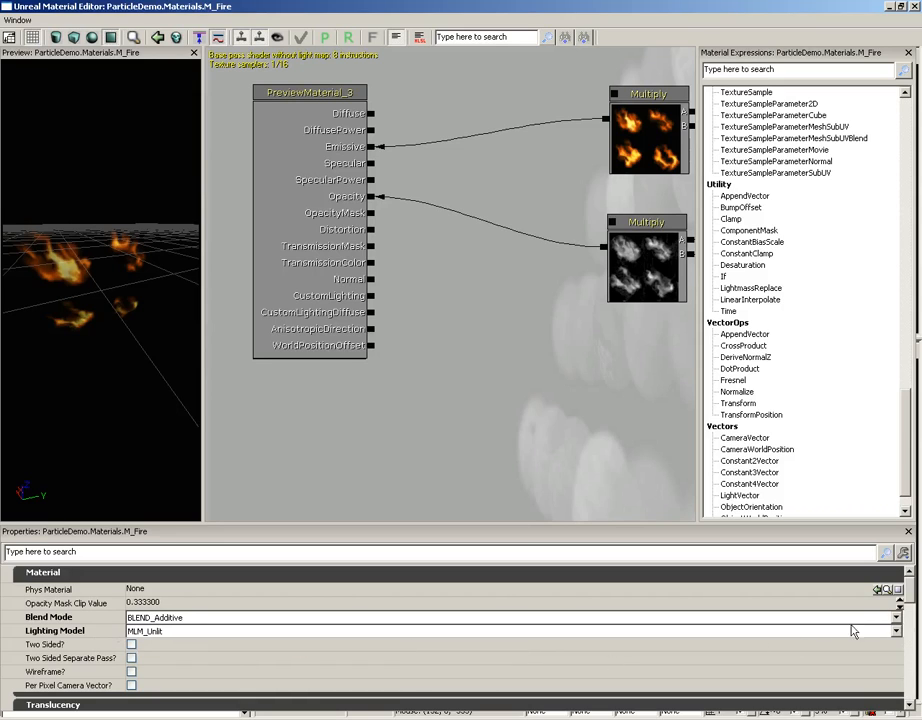
{"action": "left_click_drag", "start_coordinate": [908, 597], "coordinate": [908, 646]}
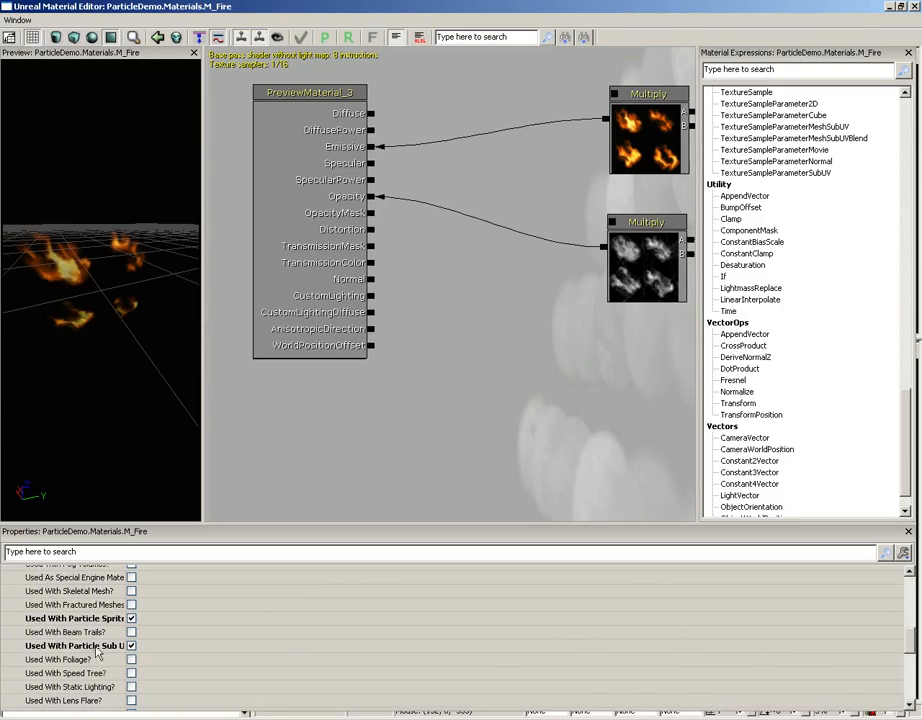
{"action": "double_click", "coordinate": [128, 630]}
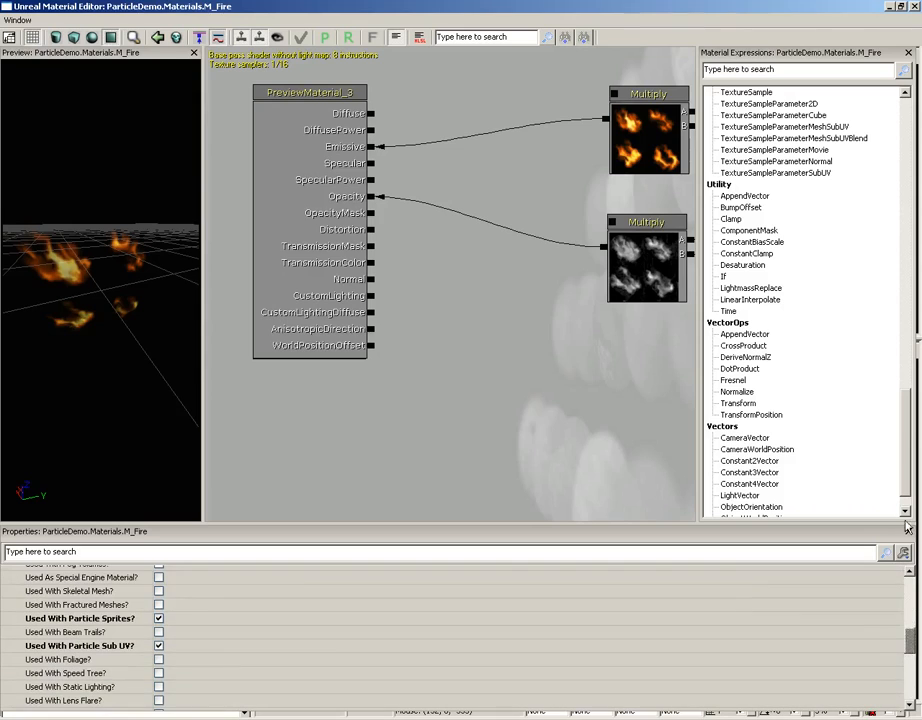
- Examine how M_Fire's Particle SubUV and Vertex Color nodes feed the Multiply nodes for Emissive and Opacity, and close the material
{"action": "left_click_drag", "start_coordinate": [591, 359], "coordinate": [383, 401]}
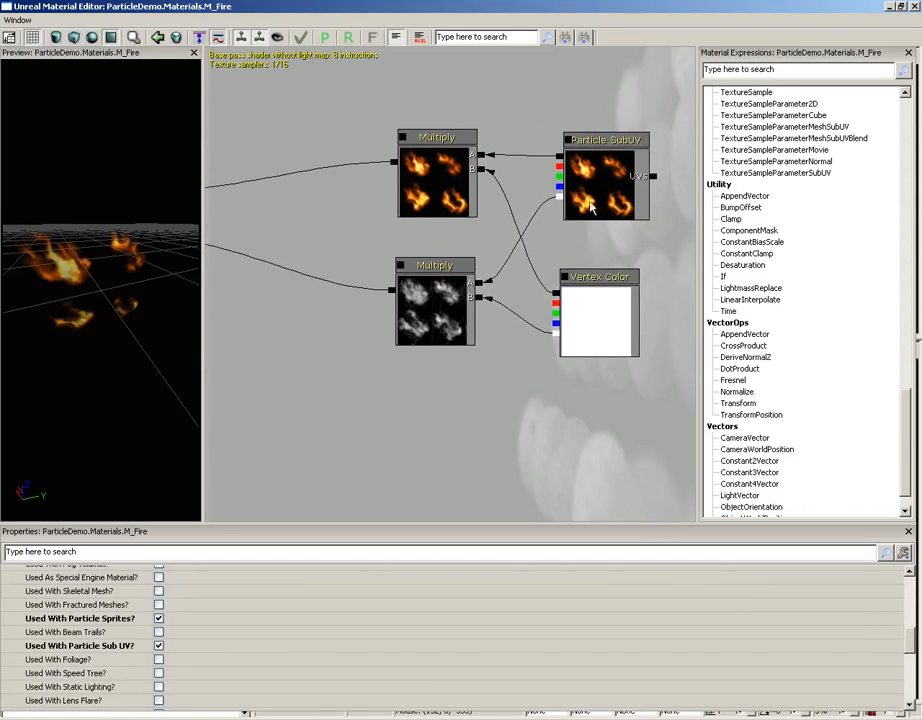
{"action": "left_click", "coordinate": [607, 192]}
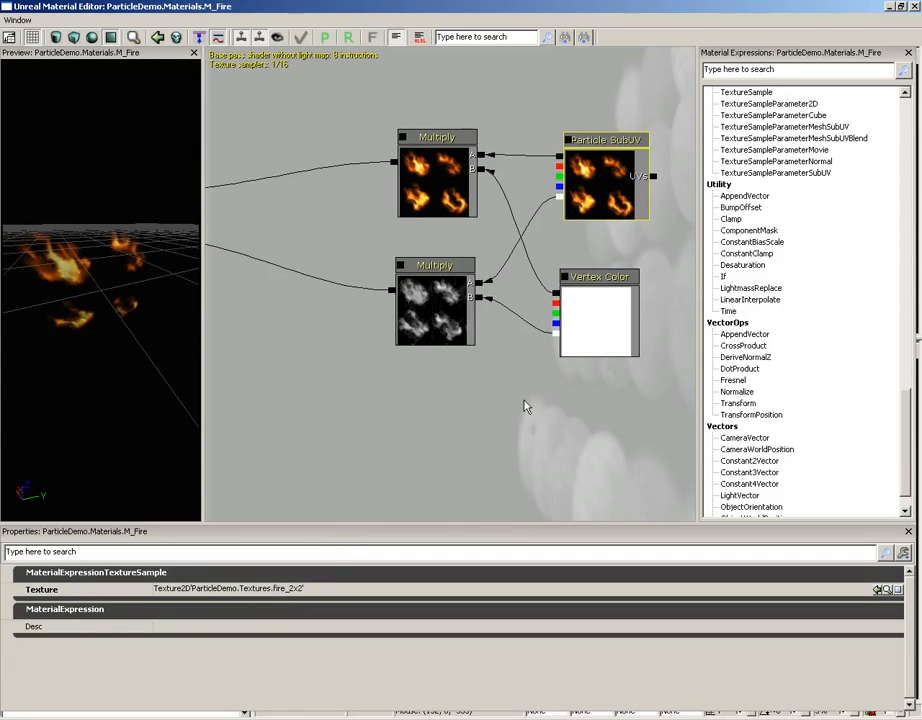
{"action": "left_click", "coordinate": [594, 302]}
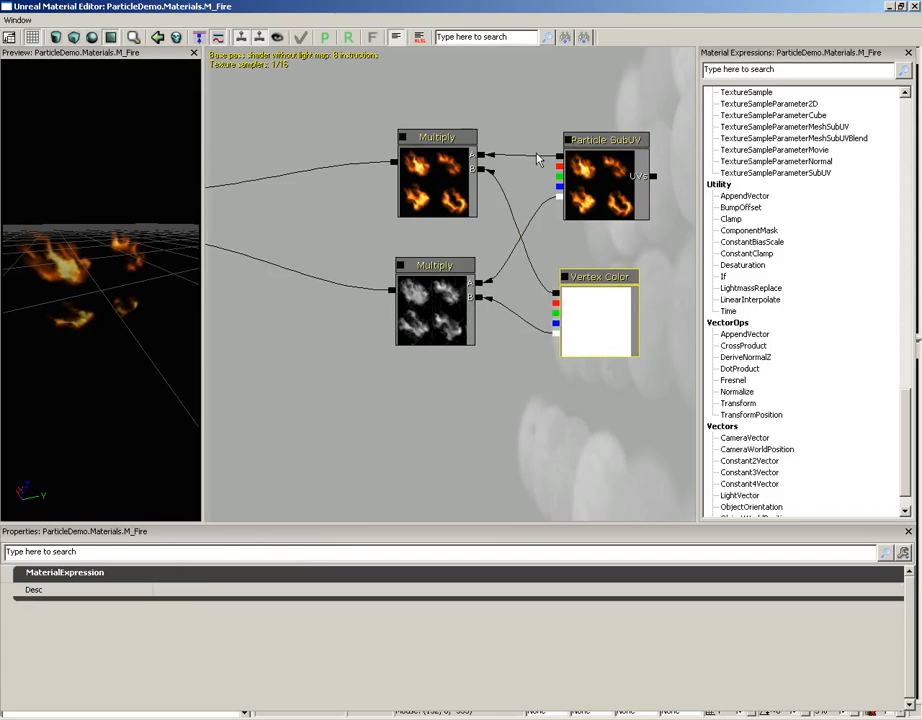
{"action": "left_click", "coordinate": [449, 163]}
{"action": "left_click", "coordinate": [586, 202]}
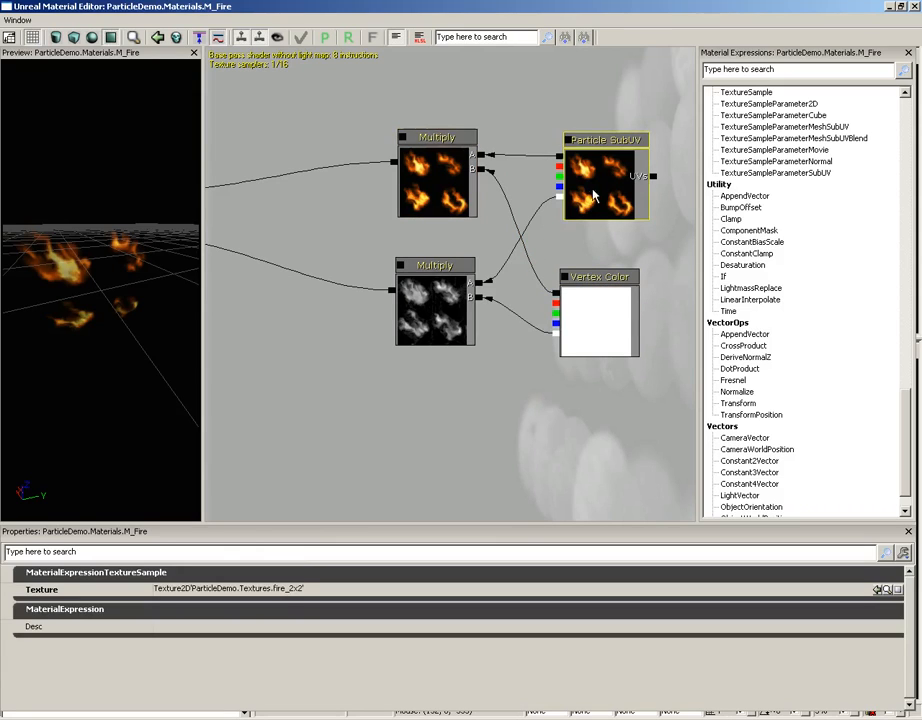
{"action": "left_click", "coordinate": [449, 310]}
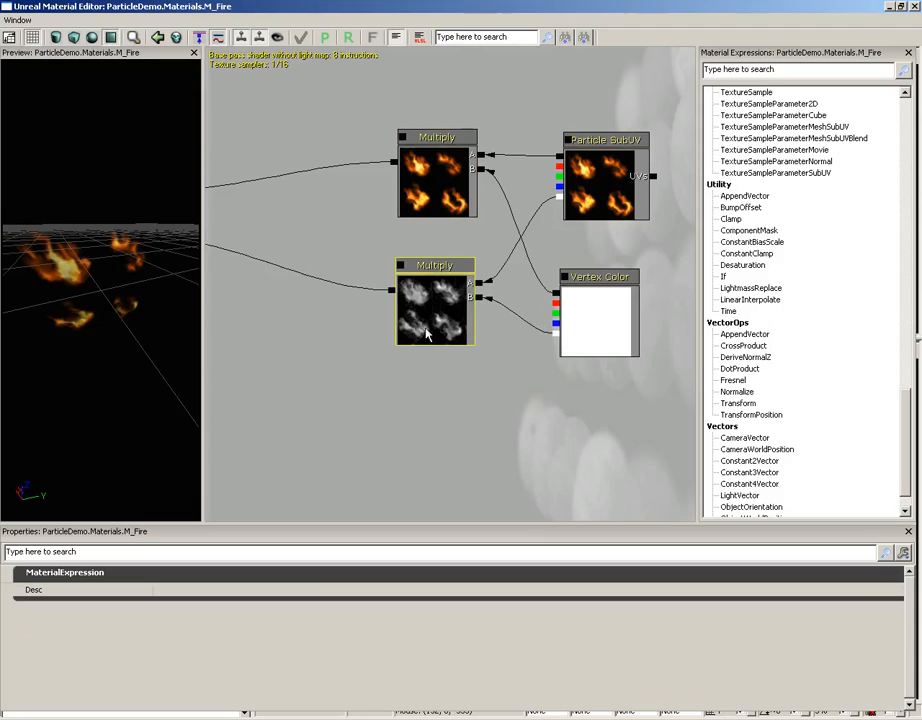
{"action": "left_click_drag", "start_coordinate": [324, 372], "coordinate": [480, 400]}
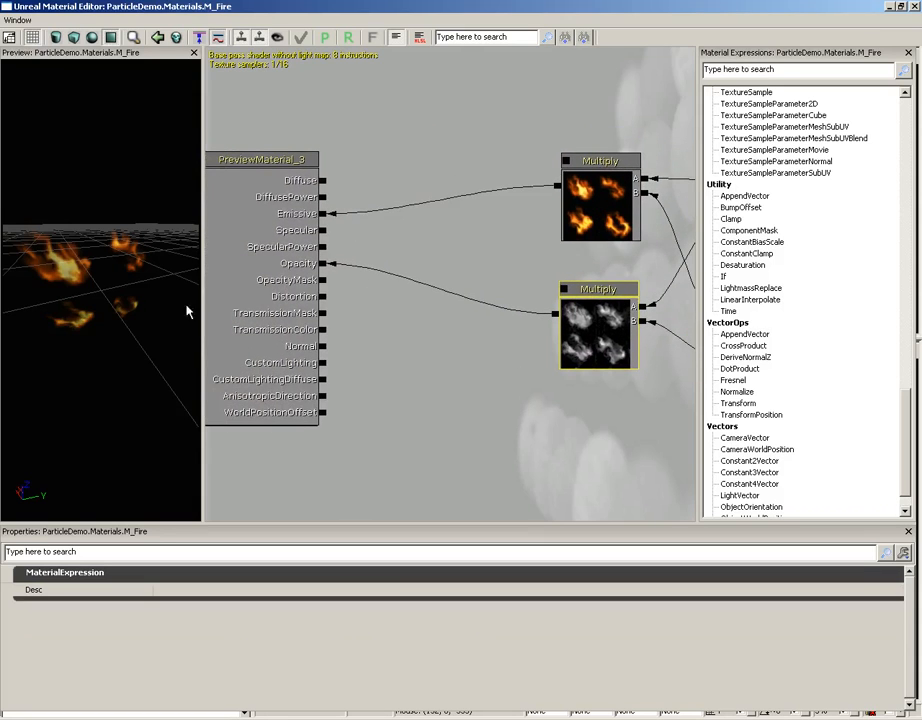
{"action": "left_click_drag", "start_coordinate": [187, 312], "coordinate": [127, 297]}
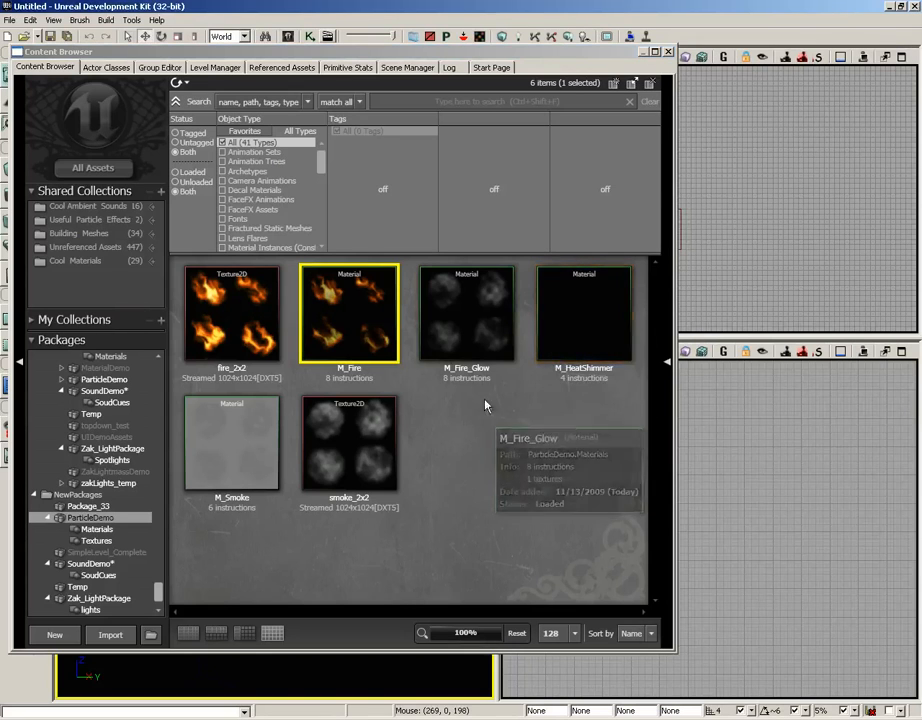
- Open the M_Fire_Glow material, review its node network and the Particle SubUV texture, and close it
{"action": "double_click", "coordinate": [479, 319]}
{"action": "left_click_drag", "start_coordinate": [530, 308], "coordinate": [325, 370]}
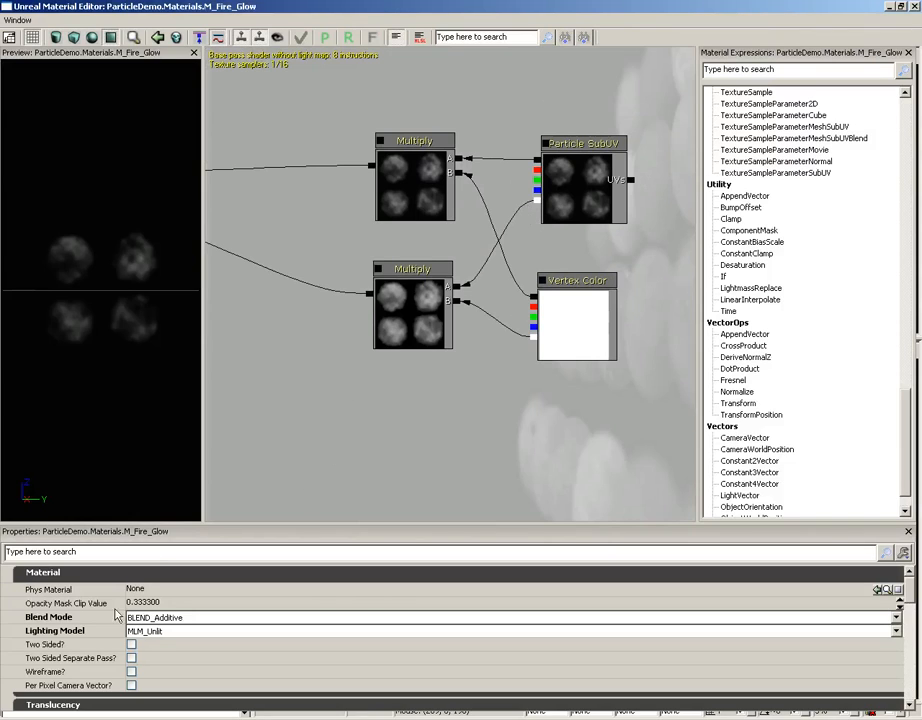
{"action": "left_click_drag", "start_coordinate": [408, 418], "coordinate": [440, 417]}
{"action": "left_click", "coordinate": [604, 204]}
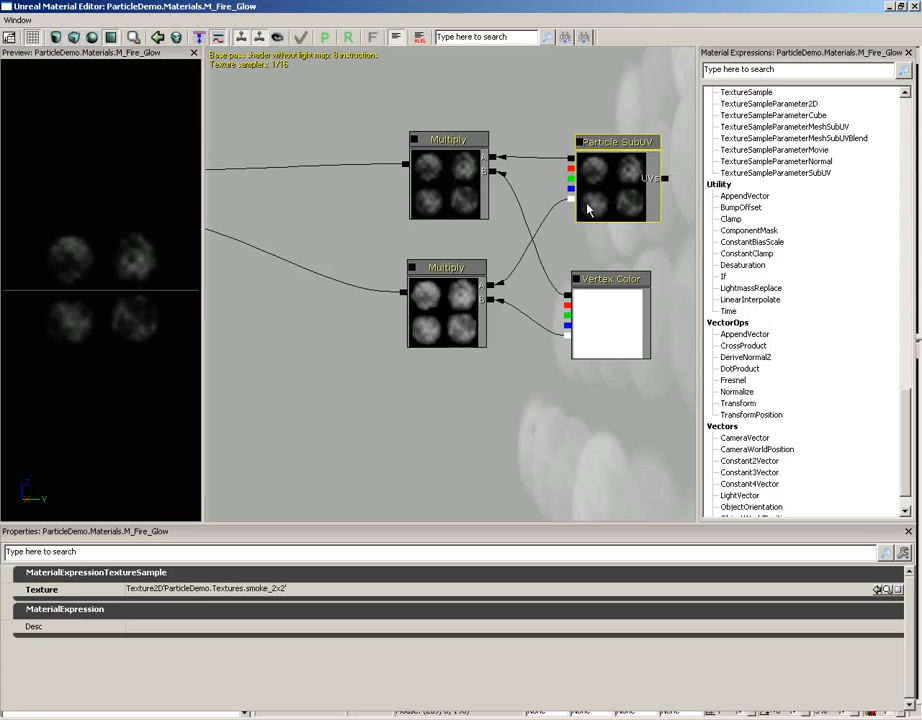
{"action": "left_click", "coordinate": [915, 7]}
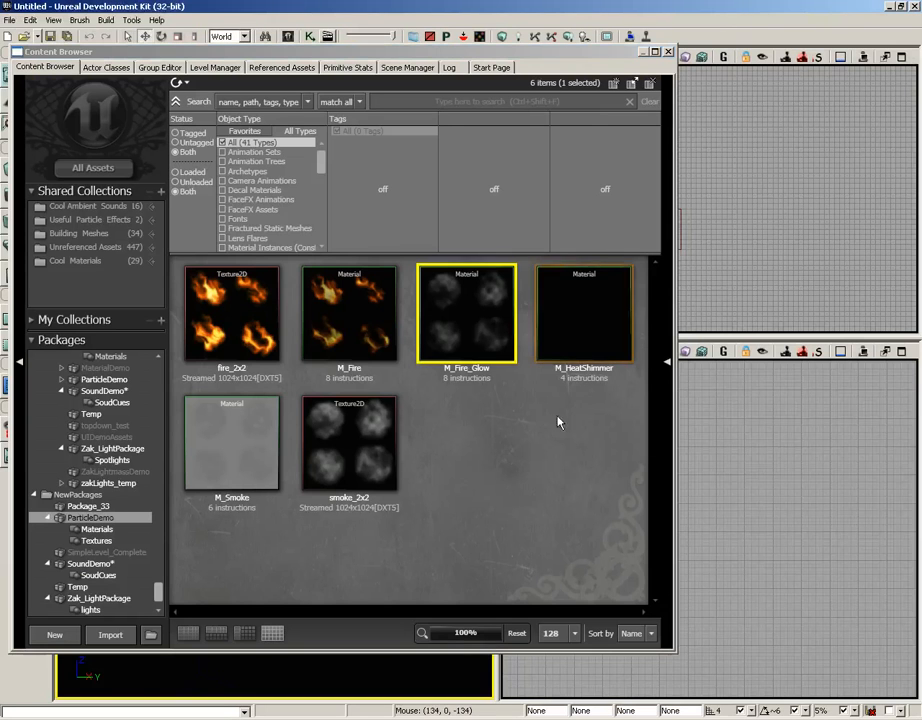
- Open the M_Smoke material and review its blend mode options, lighting model and particle usage flags
{"action": "left_click", "coordinate": [258, 461]}
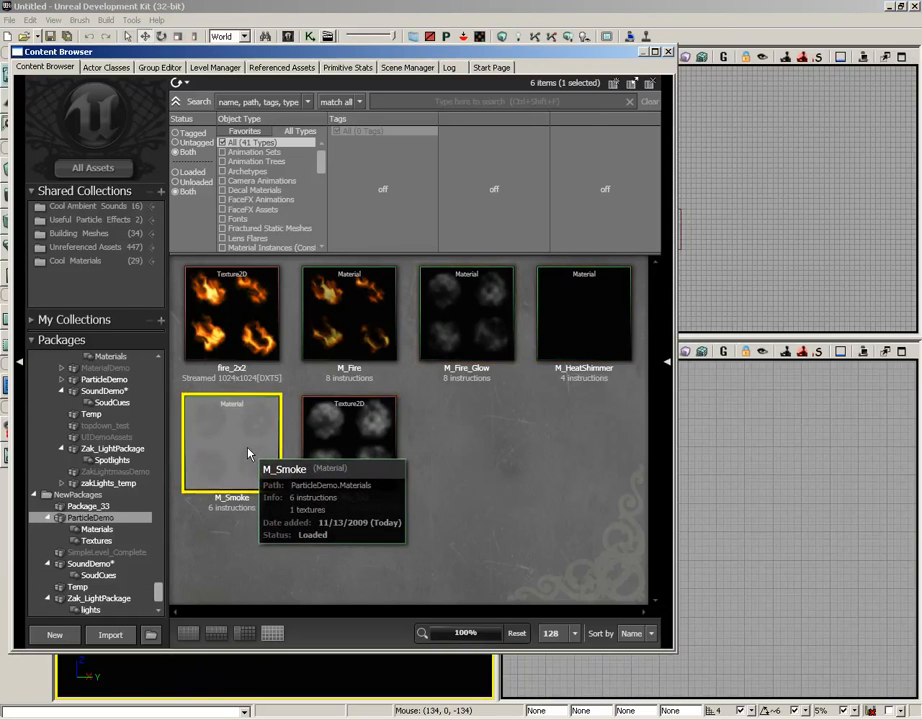
{"action": "double_click", "coordinate": [249, 455]}
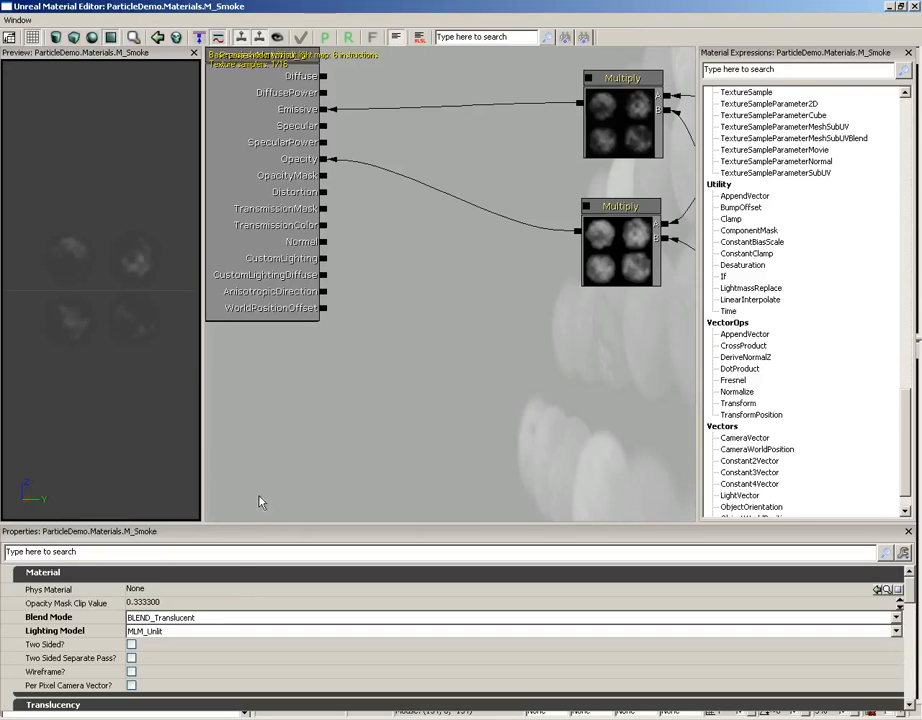
{"action": "left_click", "coordinate": [167, 619]}
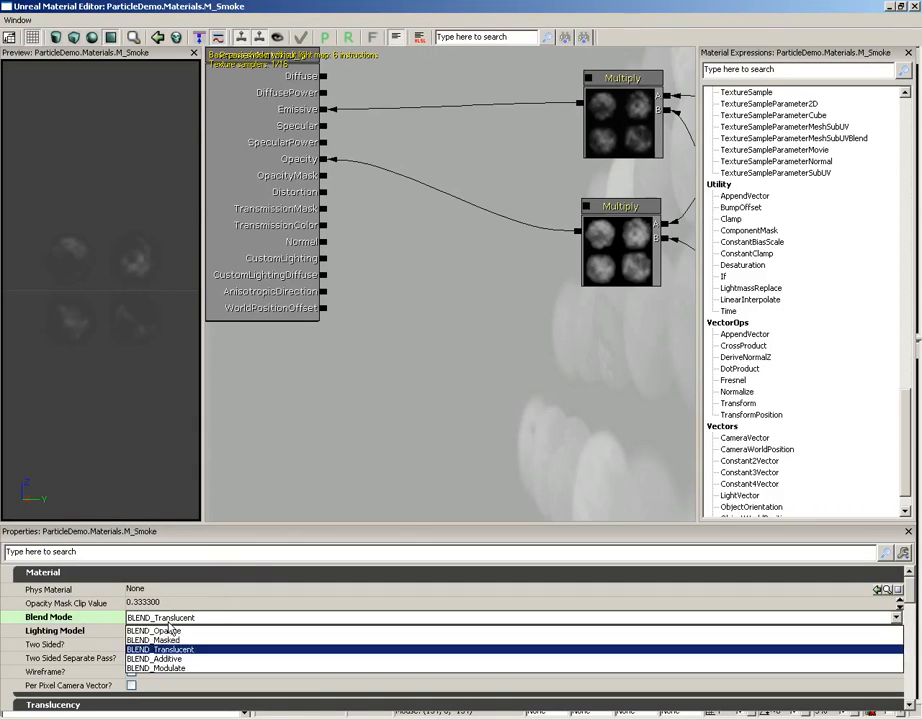
{"action": "left_click", "coordinate": [179, 617]}
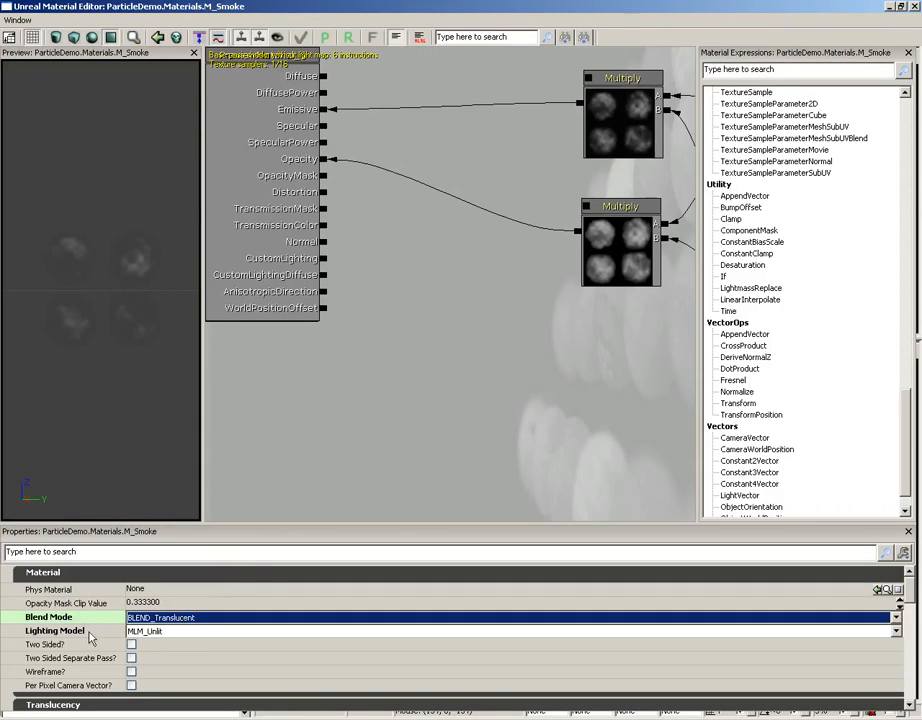
{"action": "left_click", "coordinate": [378, 464]}
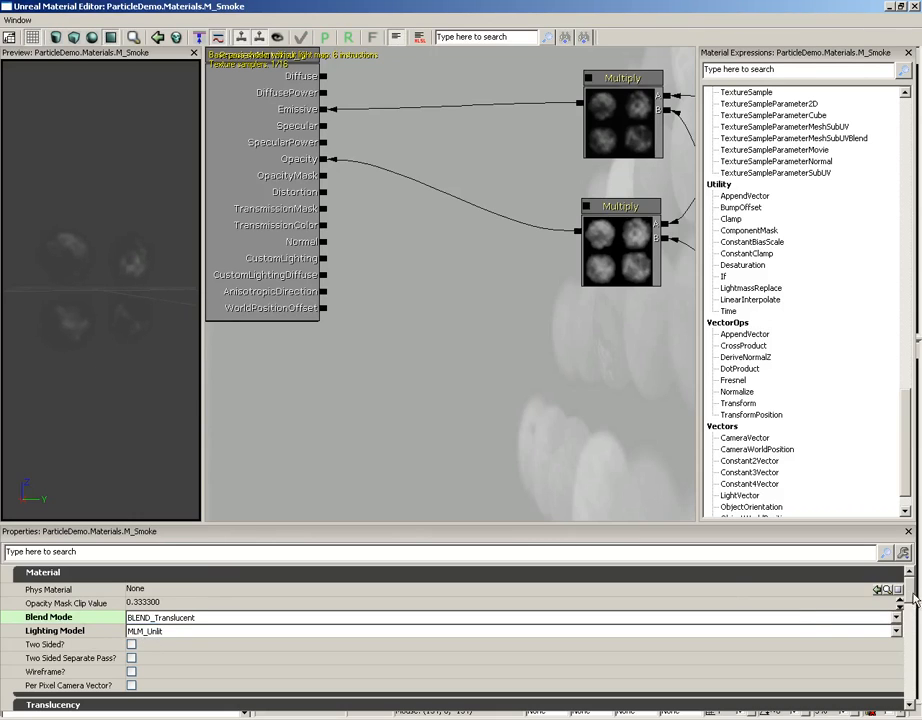
{"action": "scroll", "coordinate": [396, 630], "scroll_direction": "down", "scroll_amount": 7}
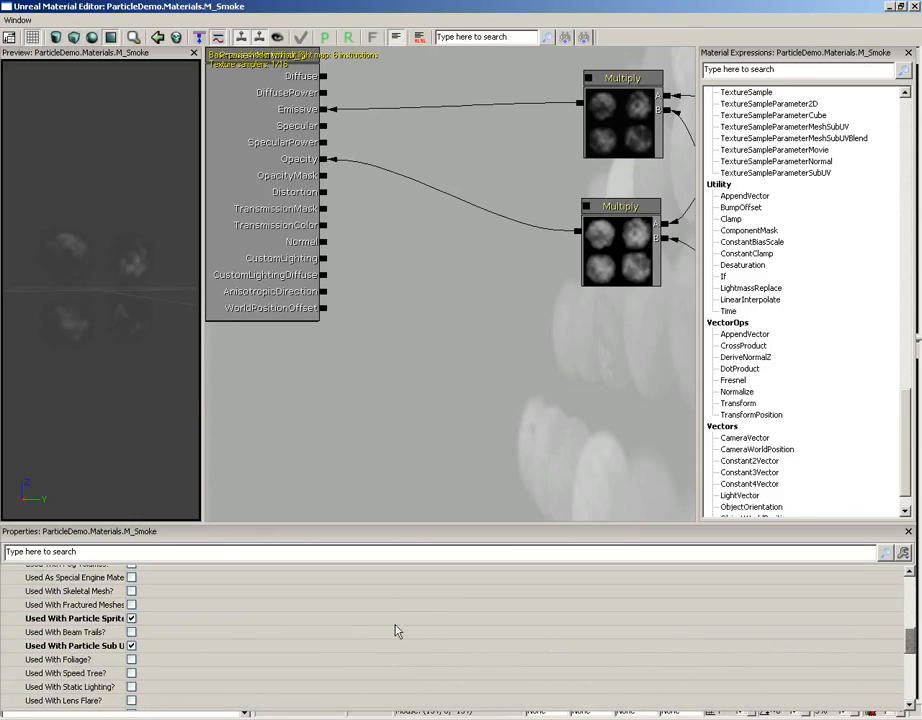
{"action": "double_click", "coordinate": [128, 630]}
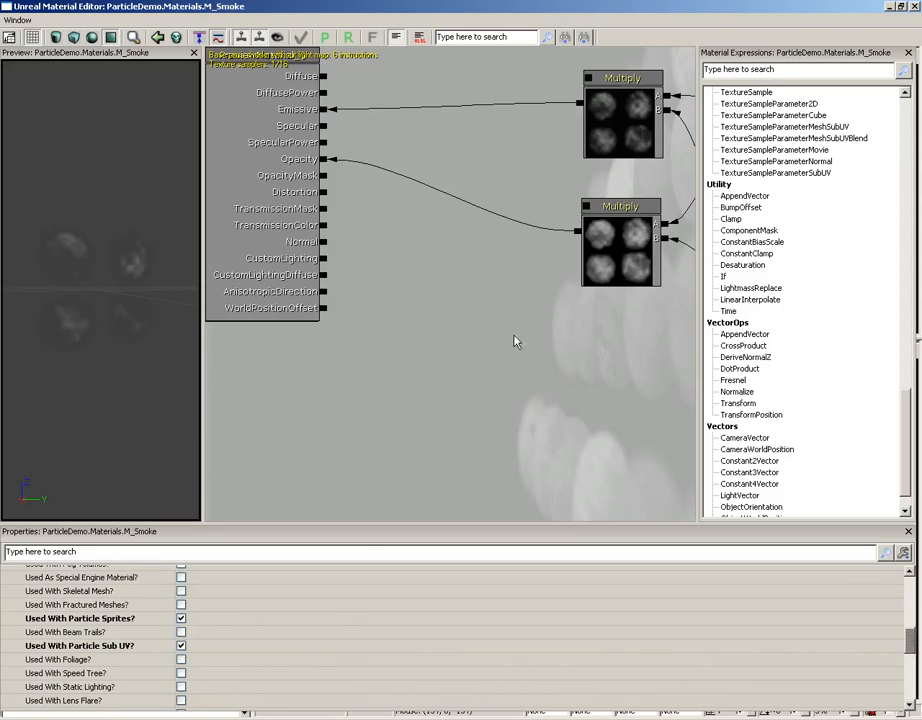
- Examine M_Smoke's Particle SubUV texture and its Multiply connections to Emissive and Opacity, and close the material
{"action": "left_click_drag", "start_coordinate": [514, 342], "coordinate": [319, 415]}
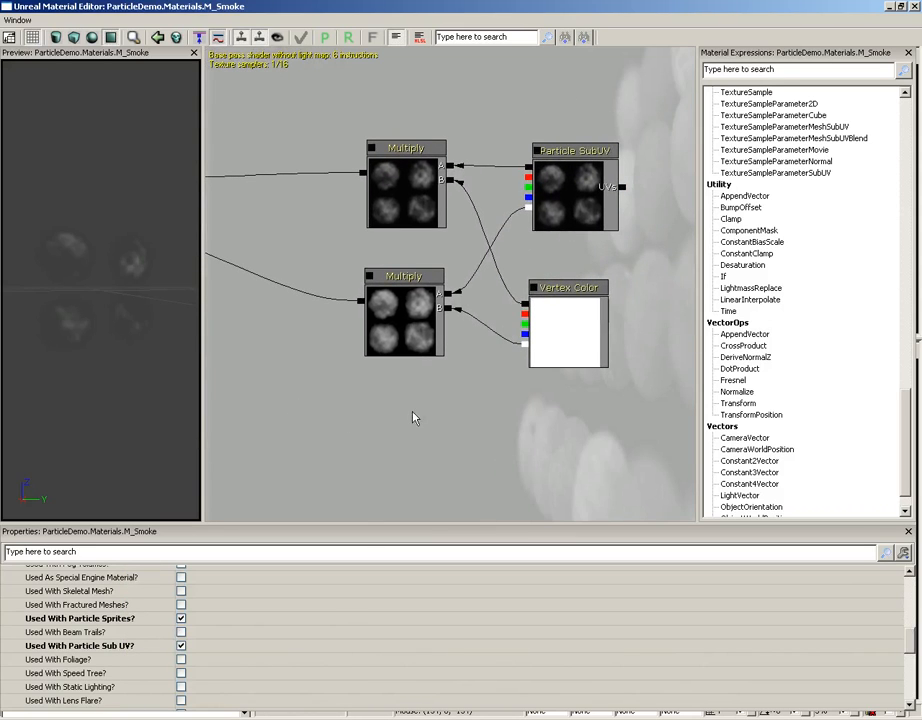
{"action": "left_click", "coordinate": [561, 175]}
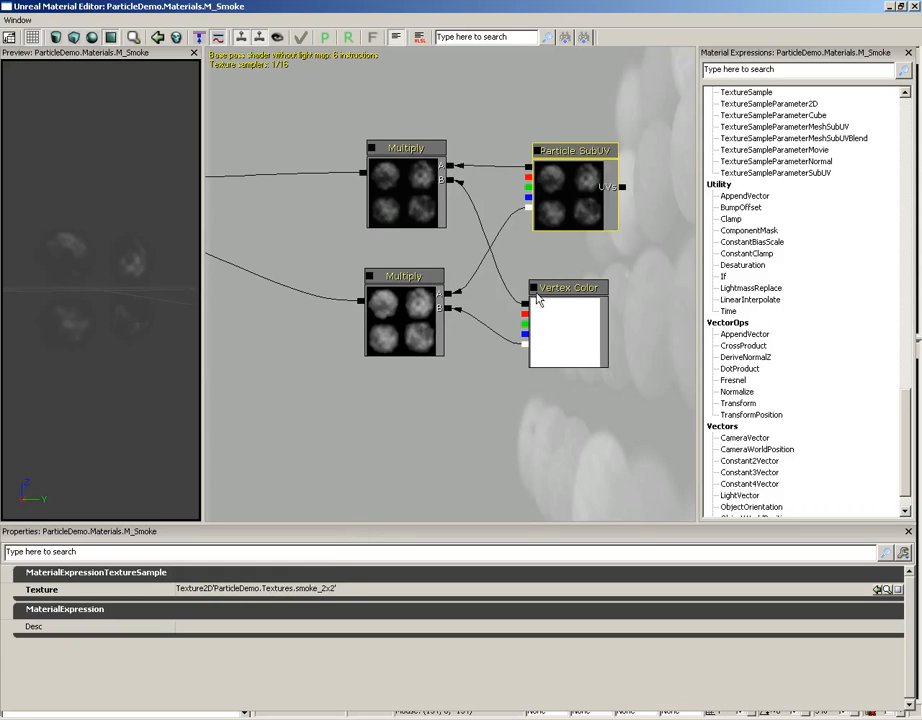
{"action": "left_click_drag", "start_coordinate": [443, 387], "coordinate": [596, 372]}
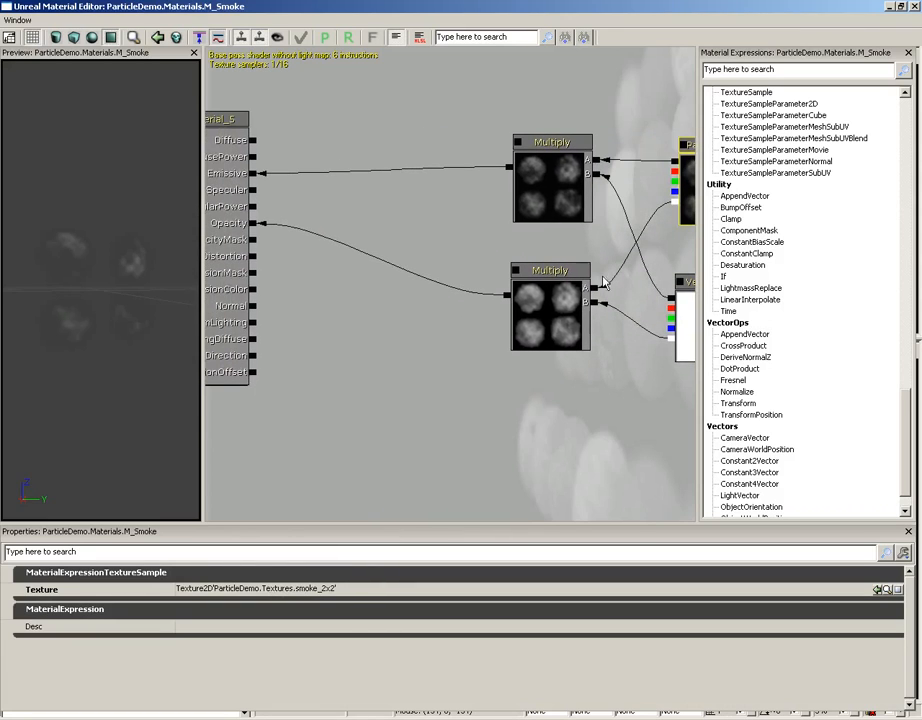
{"action": "left_click_drag", "start_coordinate": [346, 302], "coordinate": [405, 325]}
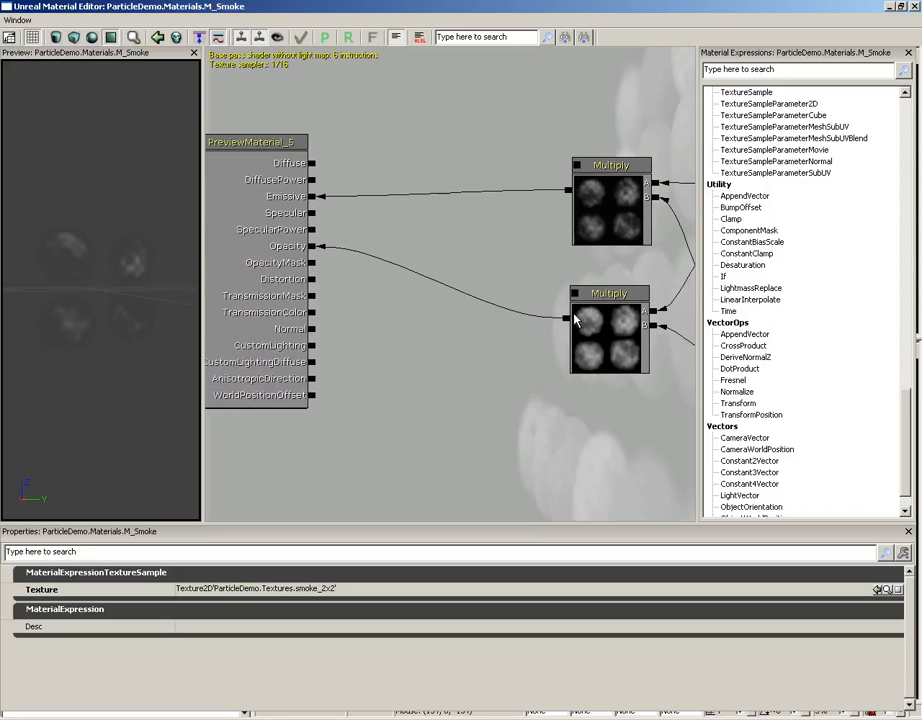
{"action": "left_click_drag", "start_coordinate": [570, 386], "coordinate": [456, 365]}
{"action": "left_click_drag", "start_coordinate": [394, 349], "coordinate": [519, 373]}
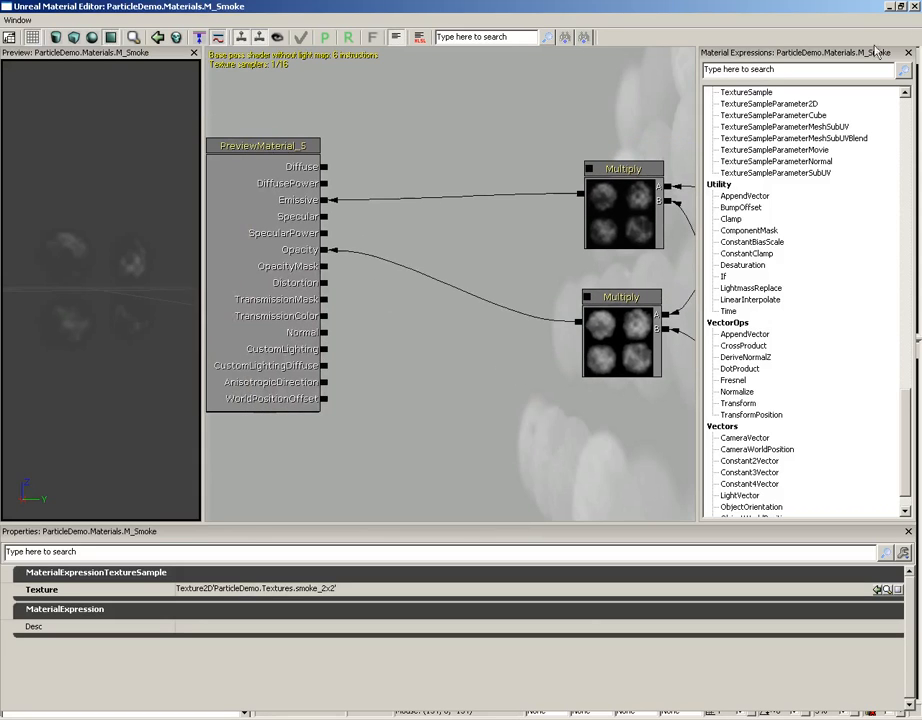
{"action": "left_click", "coordinate": [911, 6]}
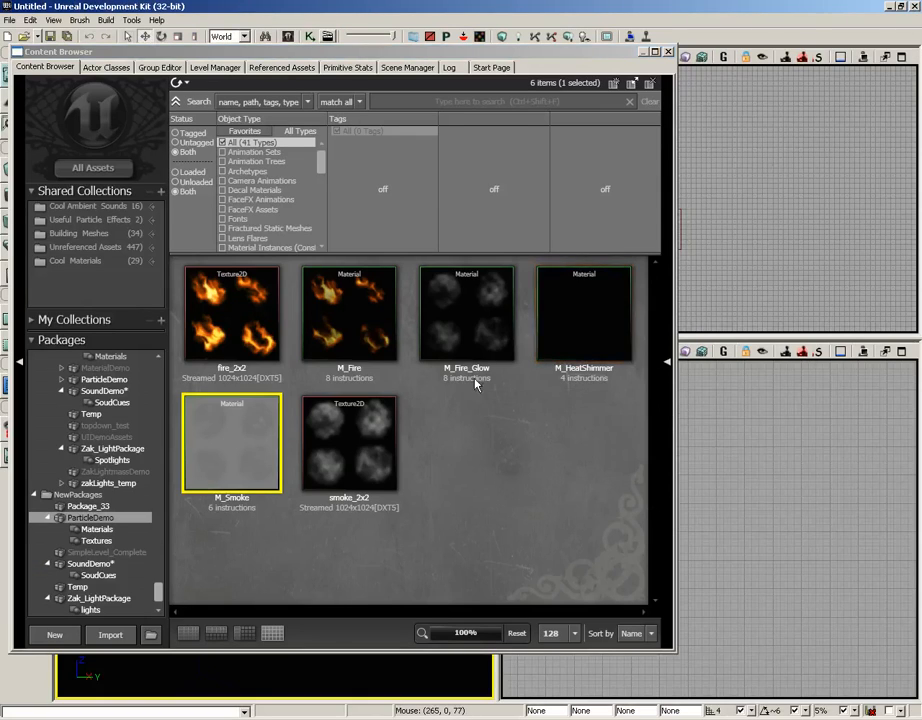
- Open the M_HeatShimmer material and review its node network
{"action": "left_click", "coordinate": [584, 325]}
{"action": "double_click", "coordinate": [584, 325]}
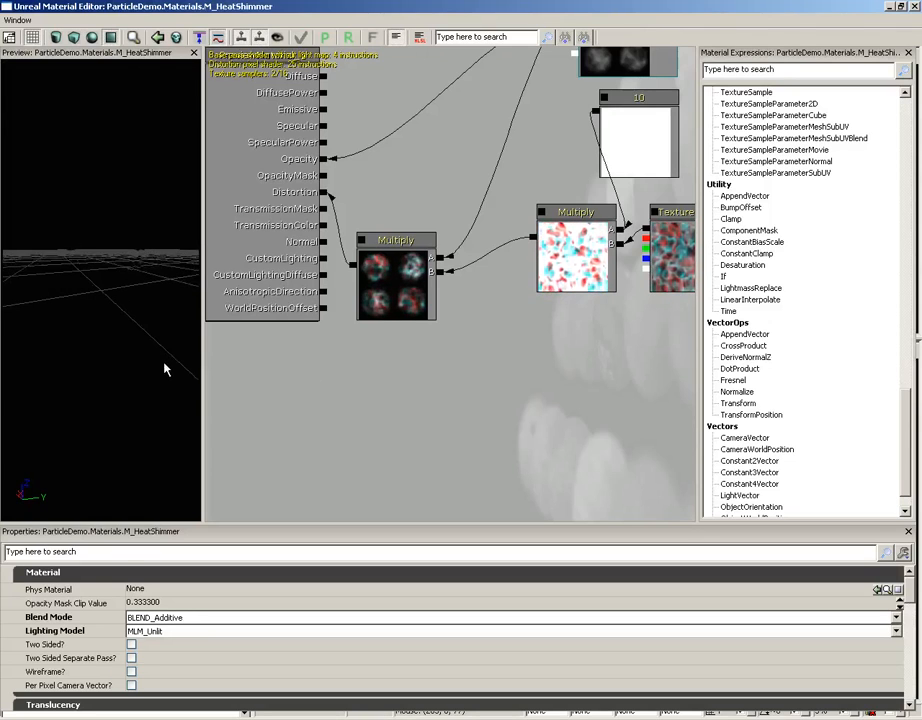
{"action": "left_click_drag", "start_coordinate": [364, 291], "coordinate": [322, 352]}
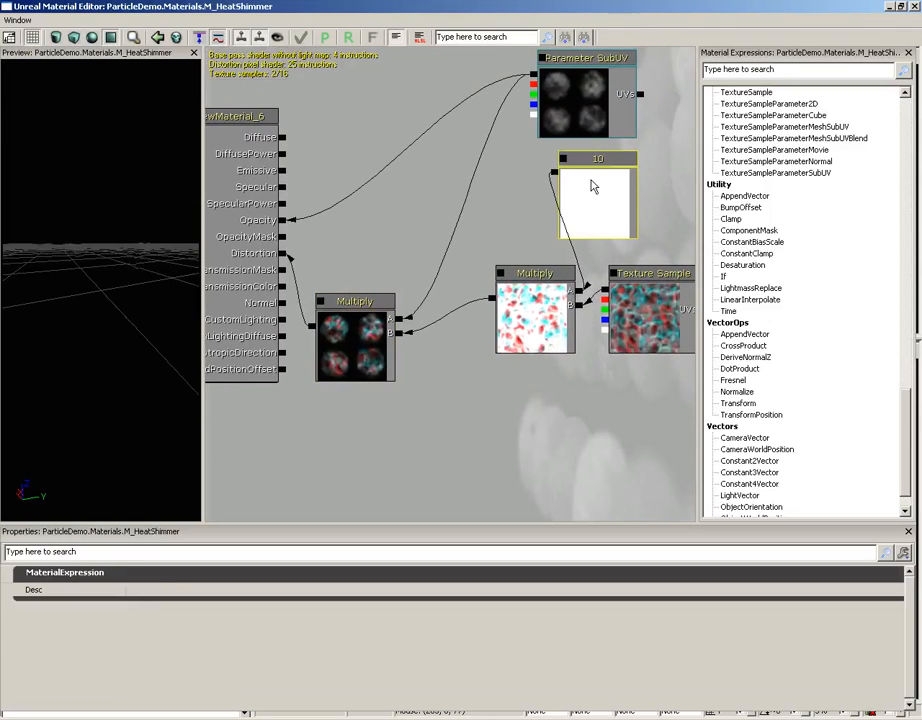
- Set the Constant node feeding the Multiply to 100 and inspect the distortion in the material preview
{"action": "left_click", "coordinate": [595, 210]}
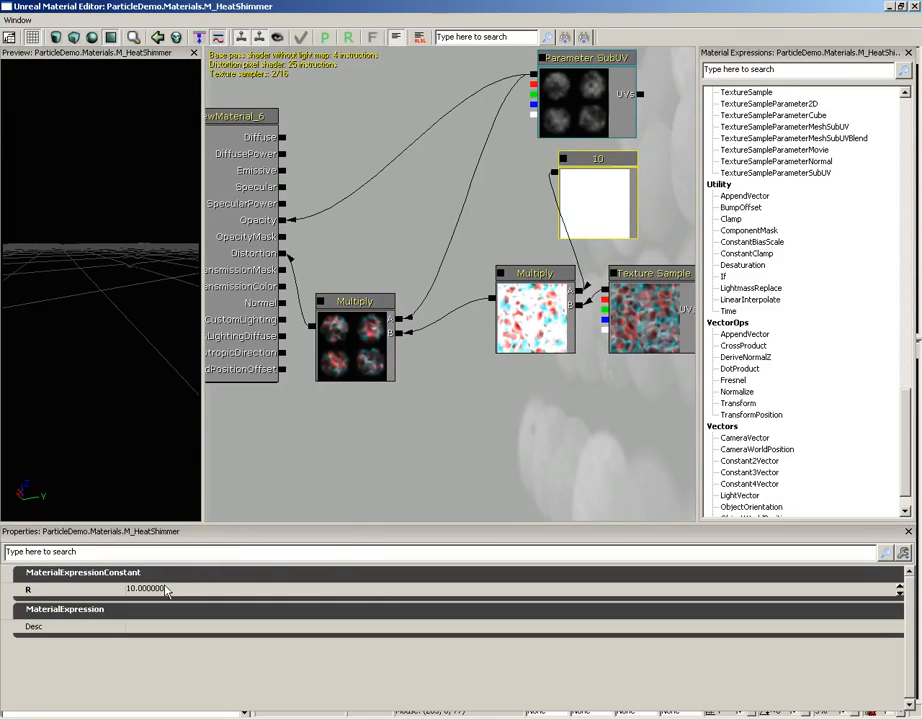
{"action": "left_click", "coordinate": [150, 588]}
{"action": "type", "text": "100"}
{"action": "key", "text": "Return"}
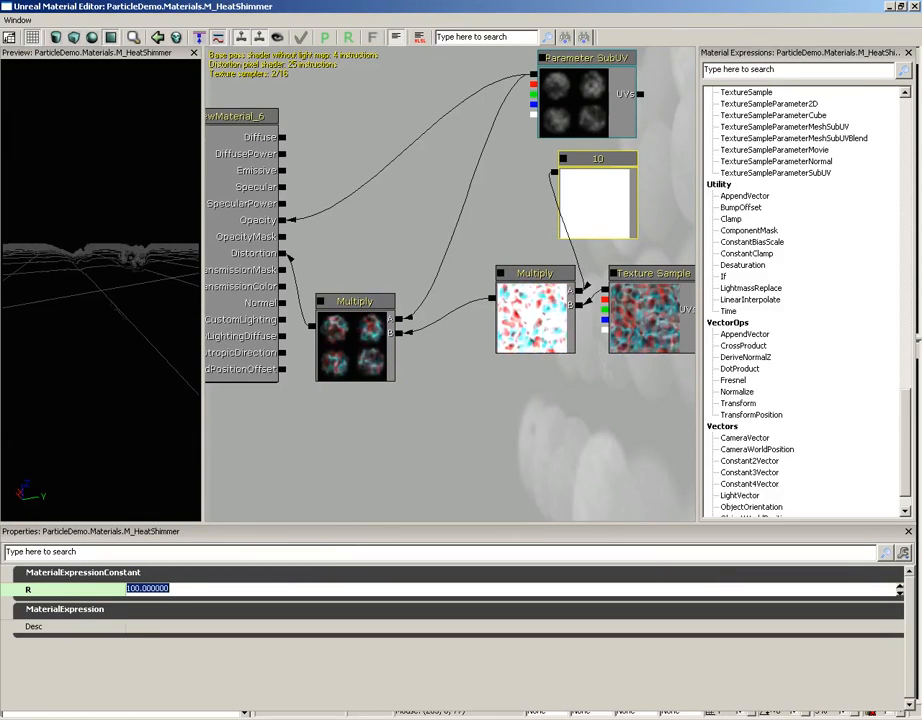
{"action": "left_click_drag", "start_coordinate": [80, 270], "coordinate": [91, 220]}
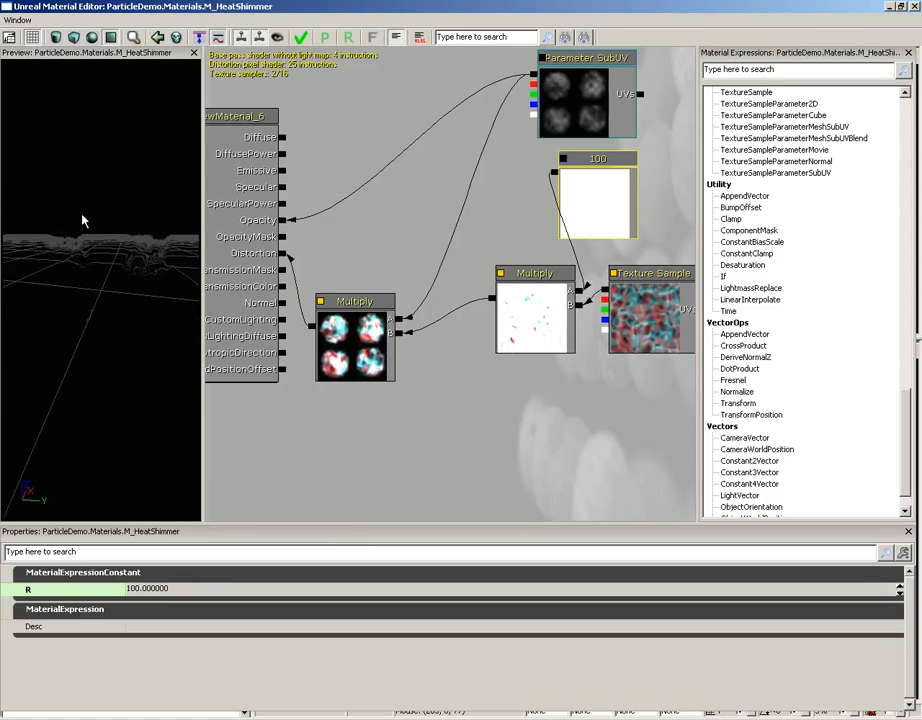
- Examine the Parameter SubUV node's texture, the Texture Sample's distortion texture and the Panner's Speed X and Speed Y settings
{"action": "left_click_drag", "start_coordinate": [542, 347], "coordinate": [353, 376]}
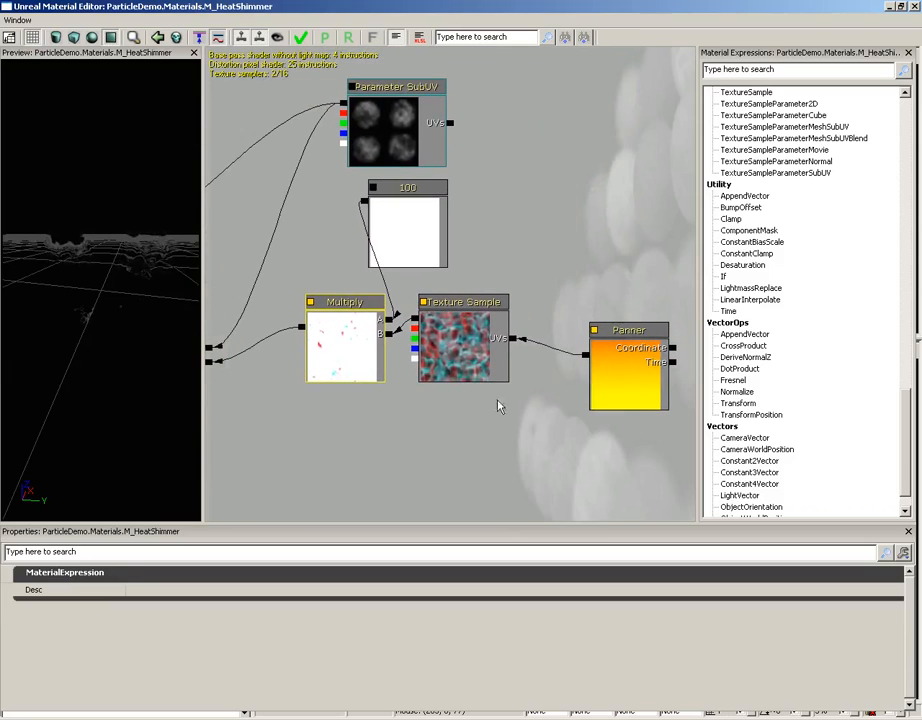
{"action": "left_click", "coordinate": [390, 128]}
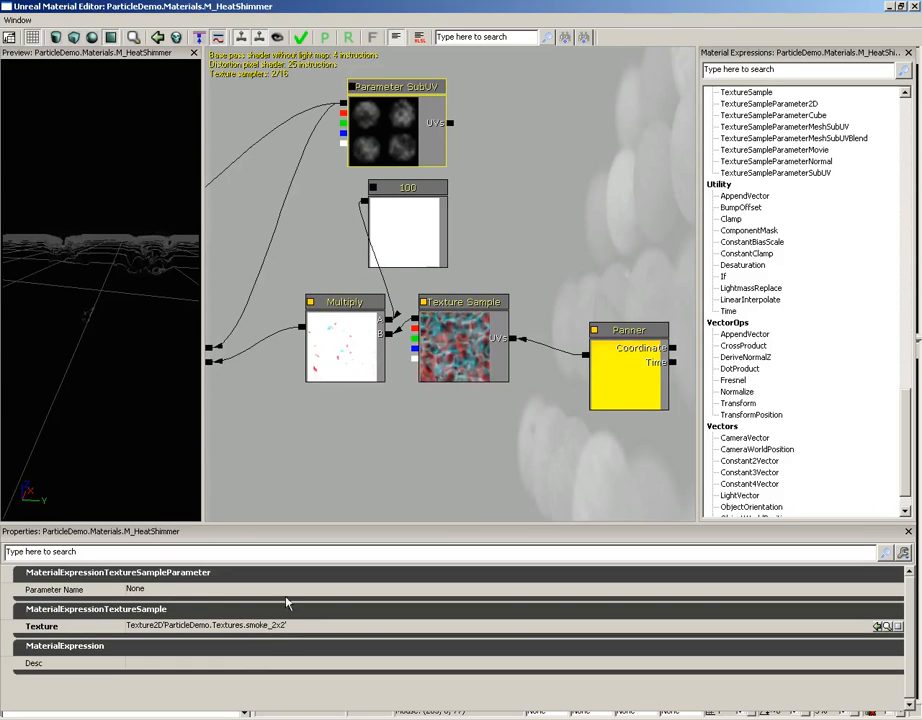
{"action": "left_click_drag", "start_coordinate": [334, 434], "coordinate": [343, 434]}
{"action": "left_click", "coordinate": [462, 356]}
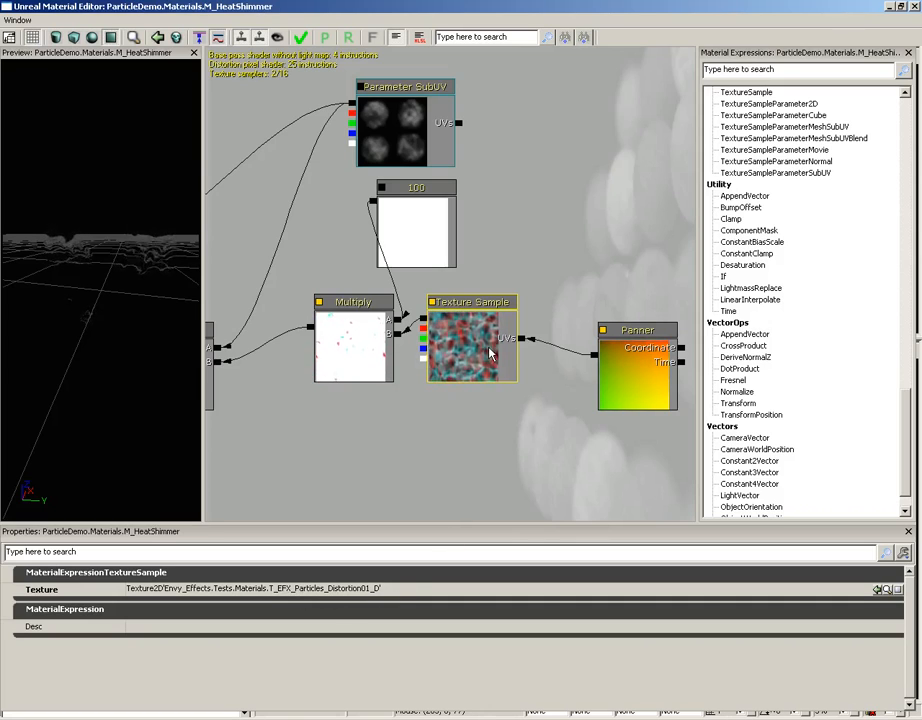
{"action": "left_click", "coordinate": [627, 367]}
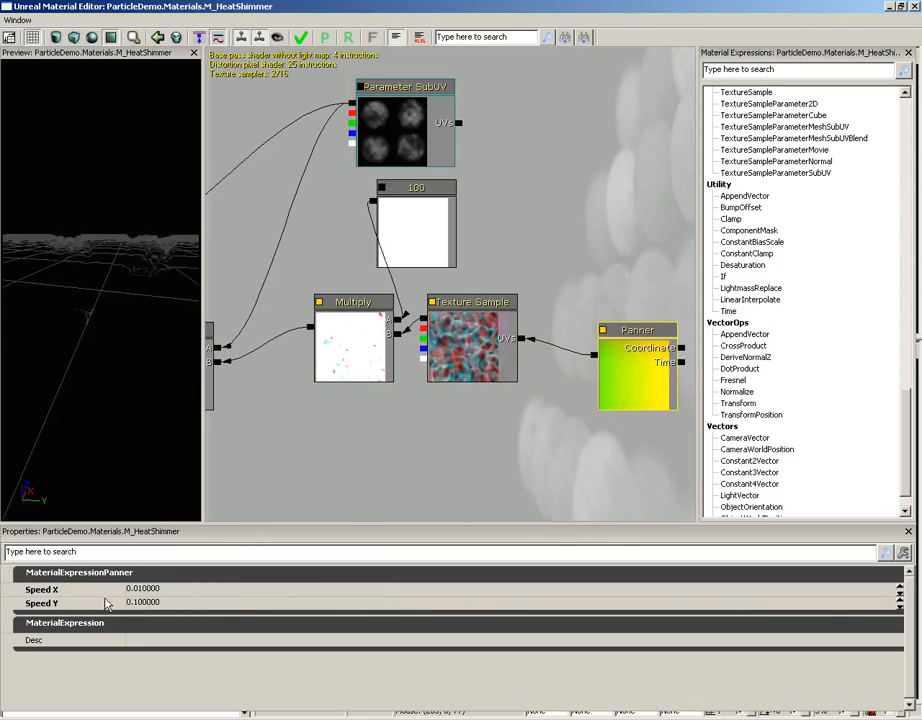
{"action": "left_click", "coordinate": [148, 603]}
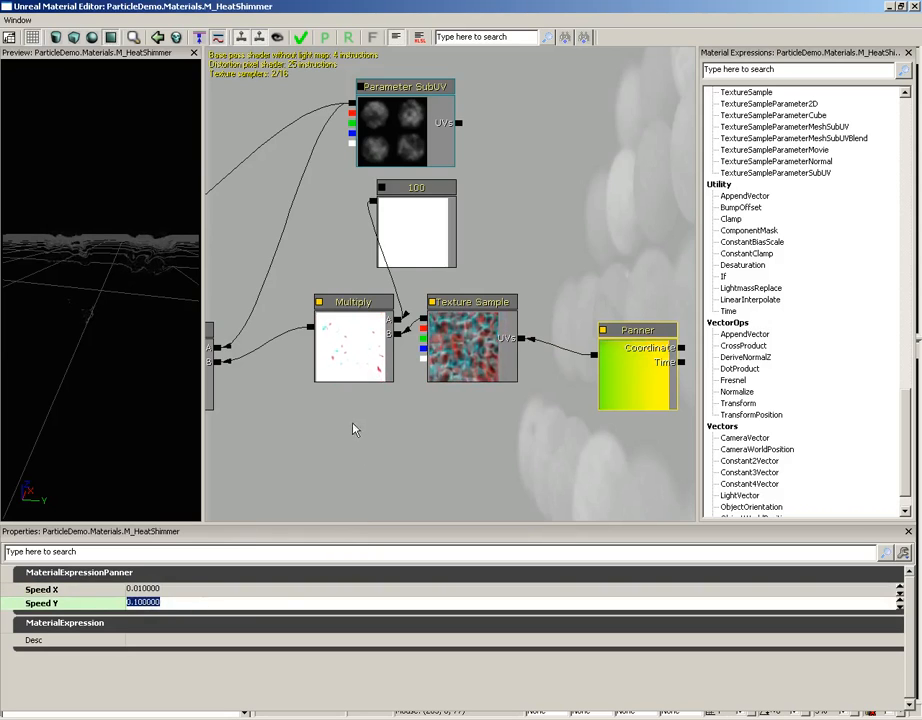
- Trace how the Constant, Texture Sample and Parameter SubUV nodes feed the two Multiply nodes, Distortion and Opacity
{"action": "left_click_drag", "start_coordinate": [354, 428], "coordinate": [422, 430]}
{"action": "left_click", "coordinate": [496, 233]}
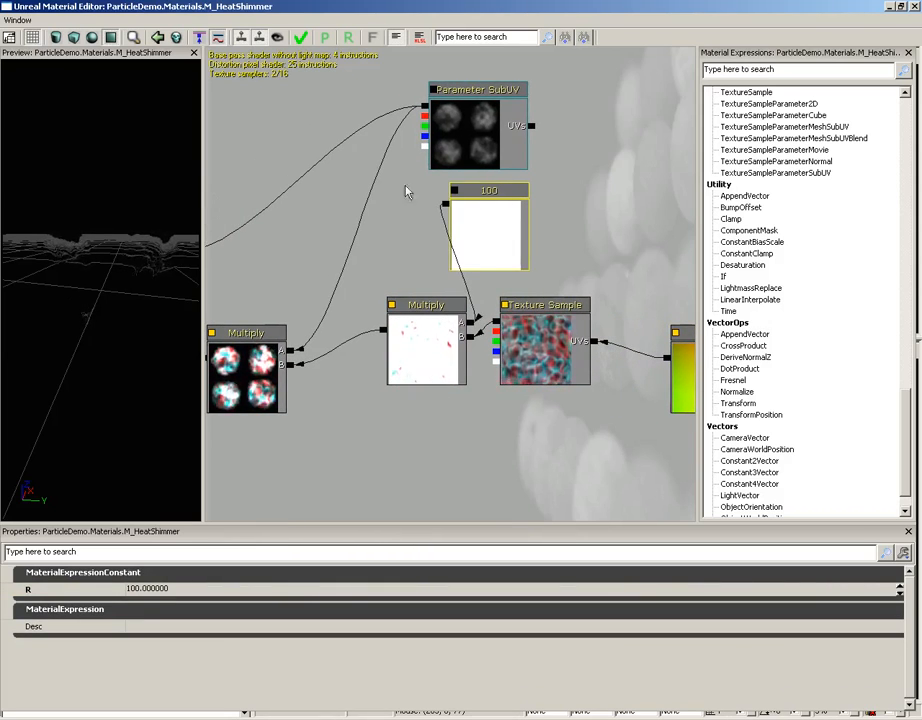
{"action": "left_click_drag", "start_coordinate": [377, 438], "coordinate": [429, 455]}
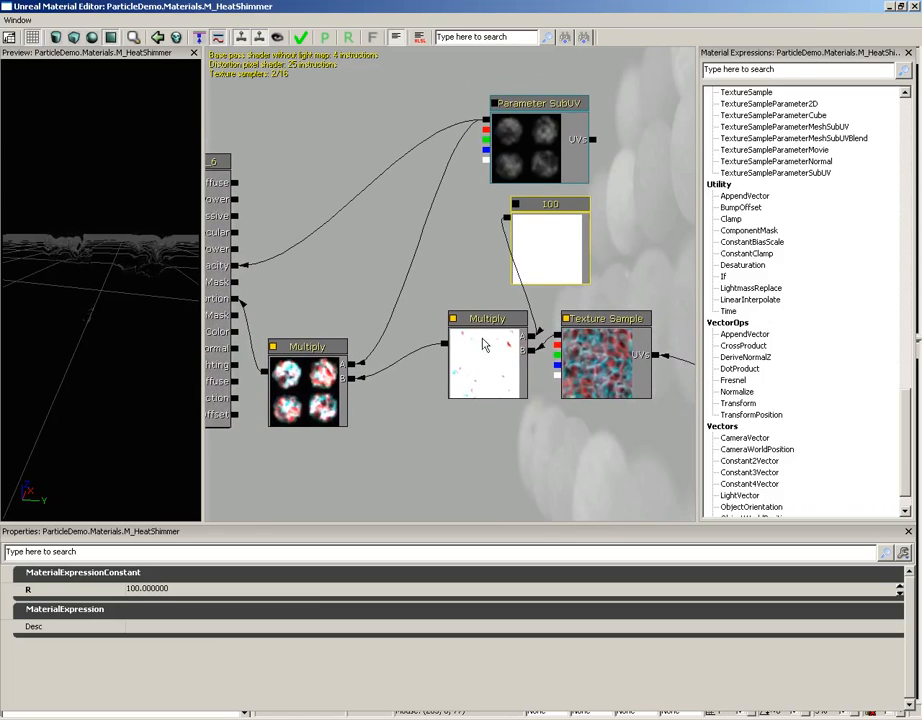
{"action": "left_click", "coordinate": [527, 130]}
{"action": "left_click", "coordinate": [324, 386]}
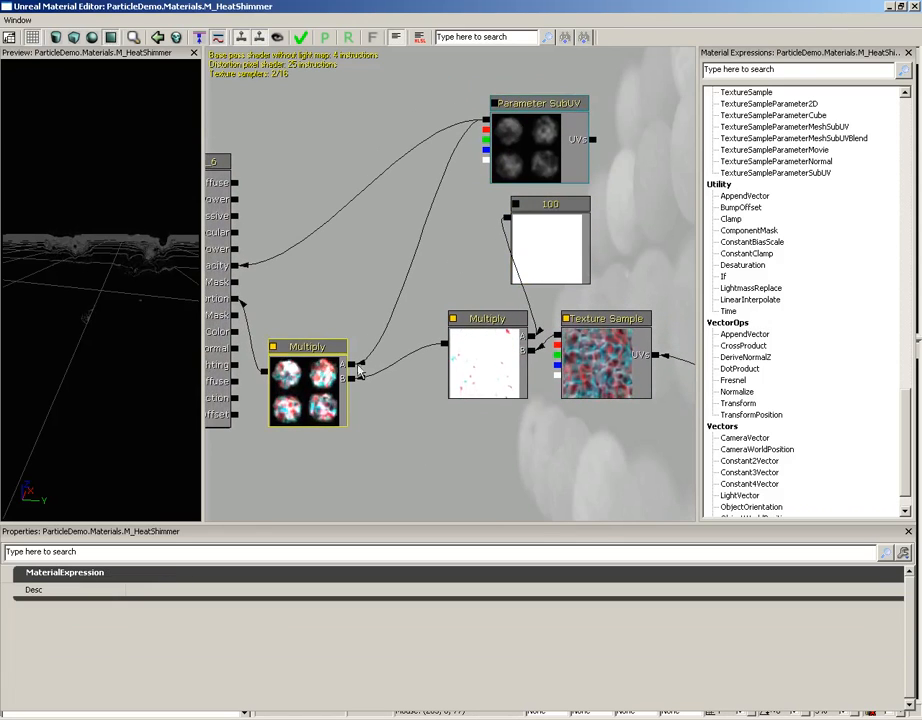
{"action": "left_click", "coordinate": [474, 370]}
{"action": "left_click_drag", "start_coordinate": [427, 419], "coordinate": [516, 399]}
{"action": "left_click", "coordinate": [406, 359]}
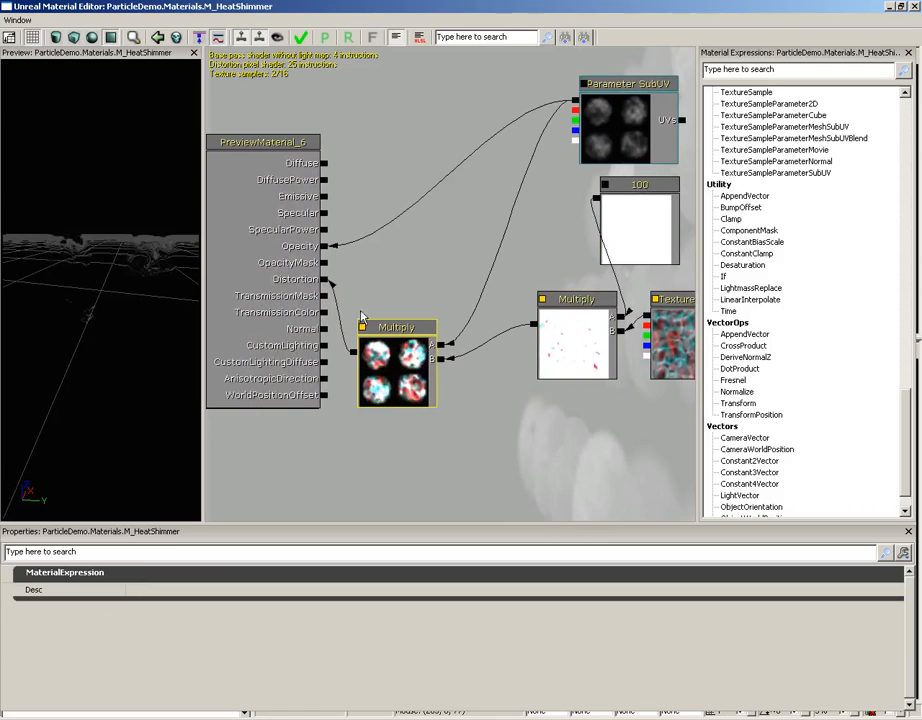
{"action": "left_click", "coordinate": [456, 421]}
{"action": "left_click_drag", "start_coordinate": [456, 421], "coordinate": [451, 433]}
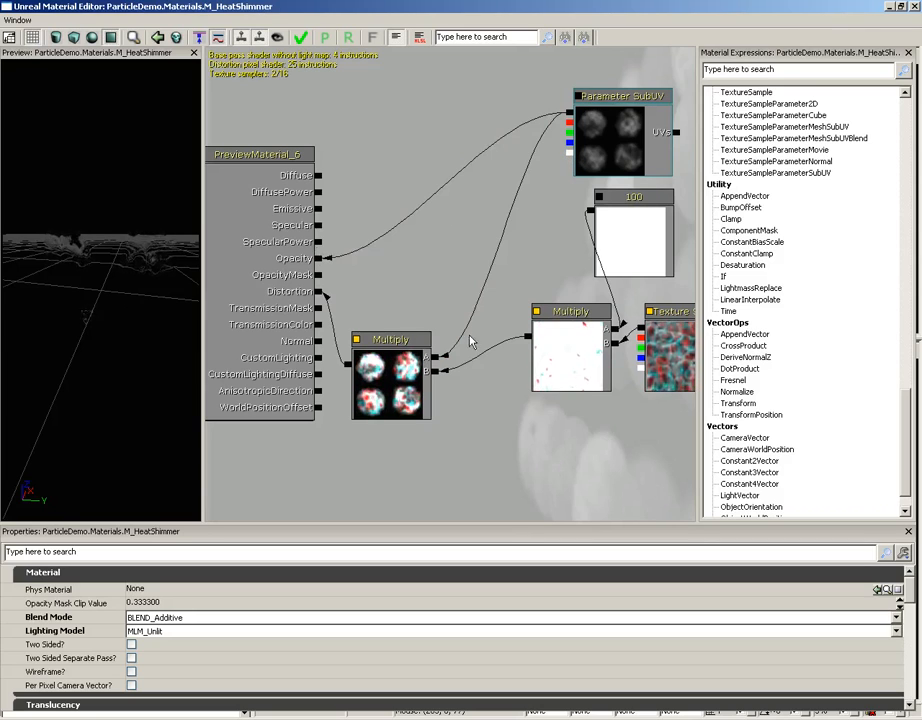
- Set the Constant node's R value to 10 and close the M_HeatShimmer material
{"action": "left_click", "coordinate": [642, 235]}
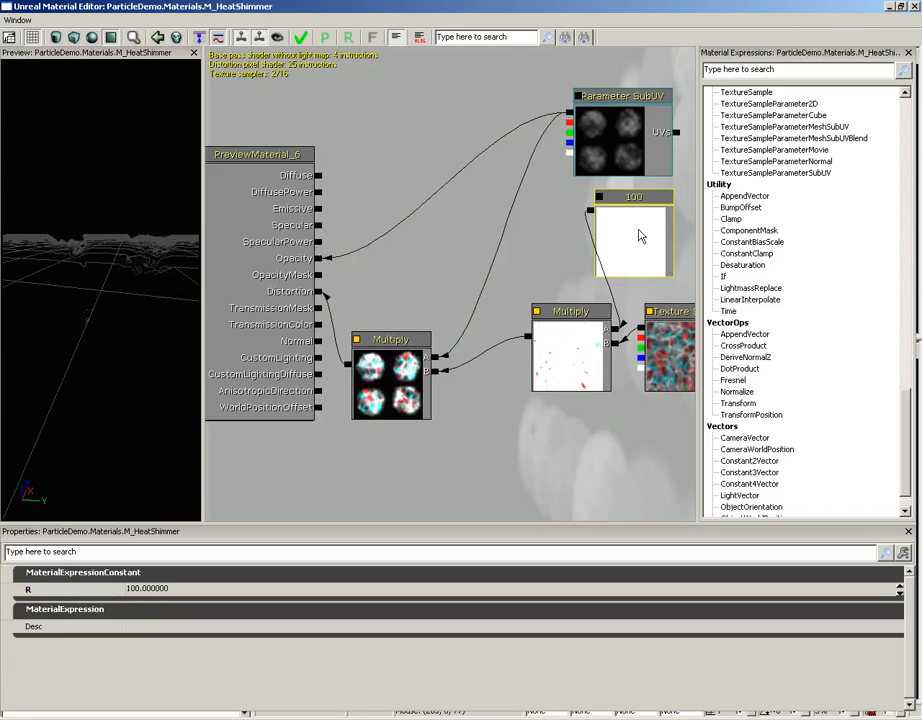
{"action": "left_click", "coordinate": [147, 588]}
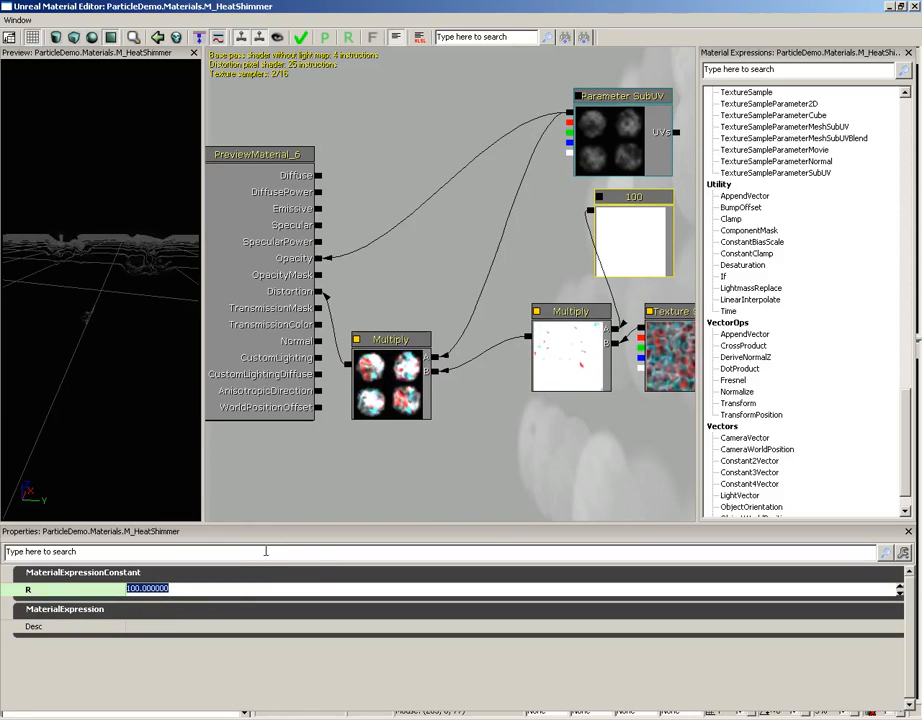
{"action": "type", "text": "10"}
{"action": "key", "text": "Return"}
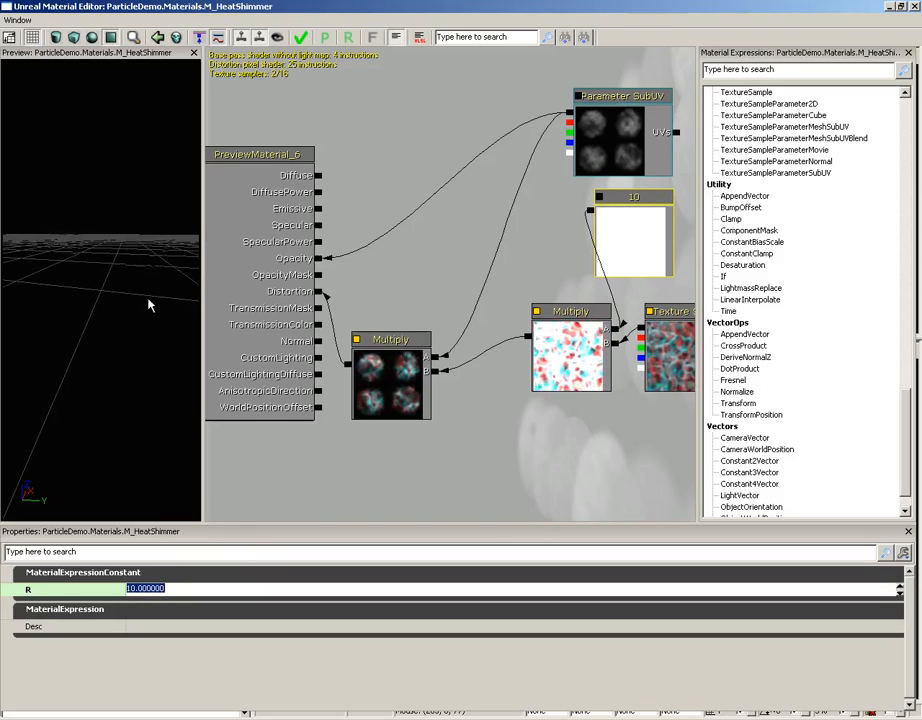
{"action": "left_click", "coordinate": [913, 6]}
{"action": "left_click", "coordinate": [509, 393]}
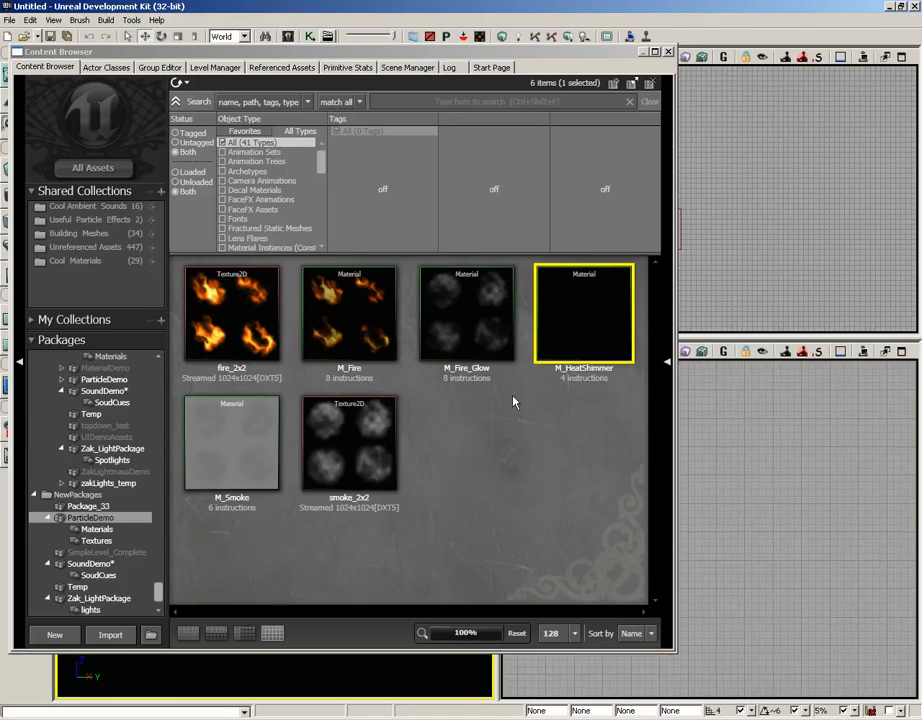